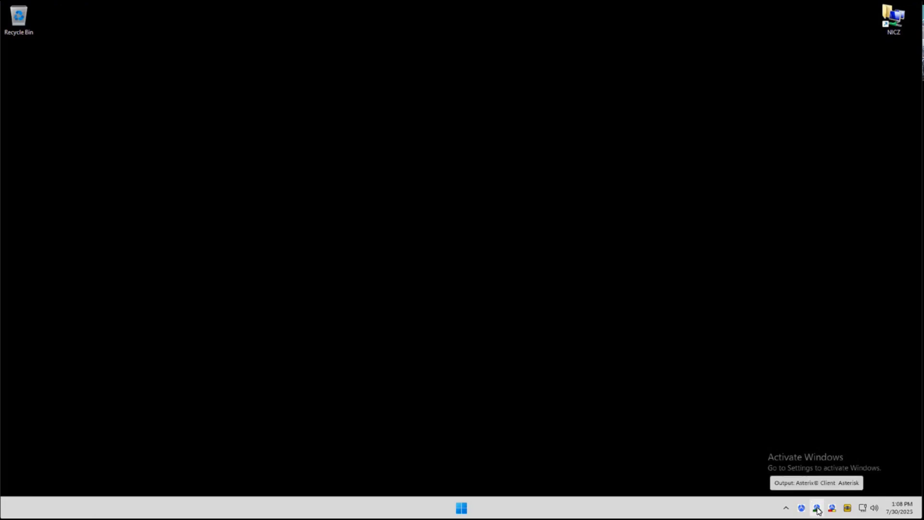
Open the ComAlert Asterisk output client and look over the extensions 1003 and 1004 by selecting each in turn
double_click(817, 508)
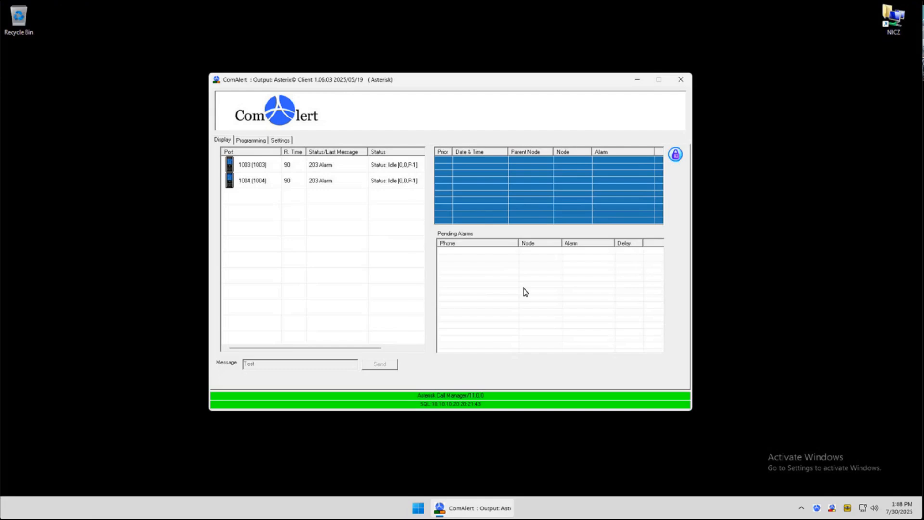
left_click(253, 167)
left_click(256, 184)
left_click(260, 212)
left_click(256, 184)
left_click(257, 169)
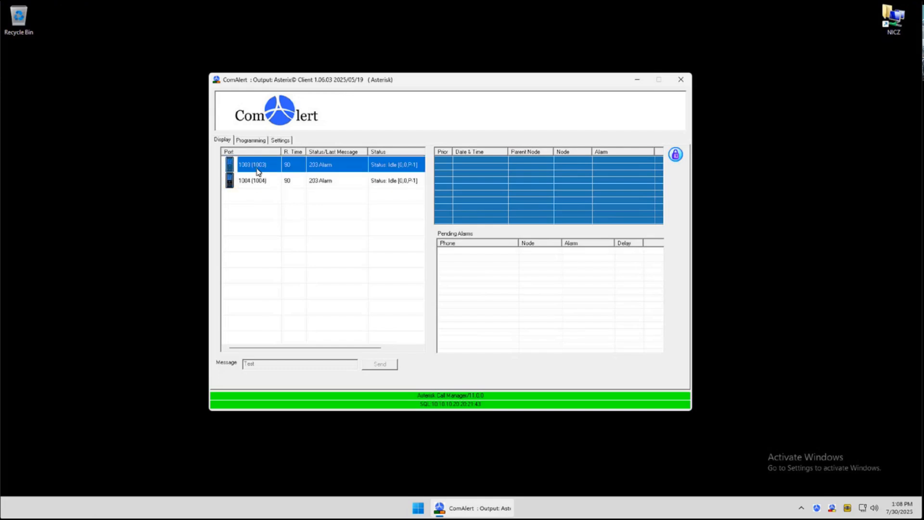
left_click(259, 207)
left_click(317, 186)
left_click(266, 172)
left_click(257, 184)
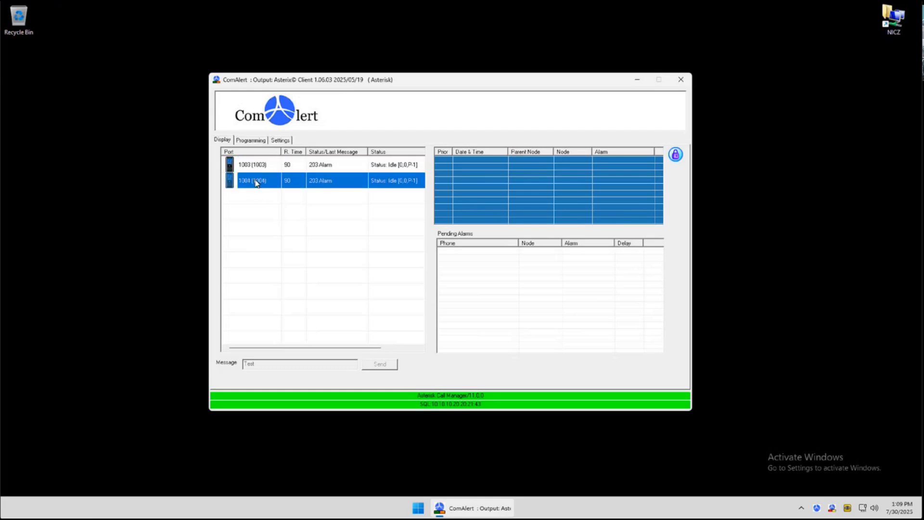
left_click(253, 168)
left_click(260, 211)
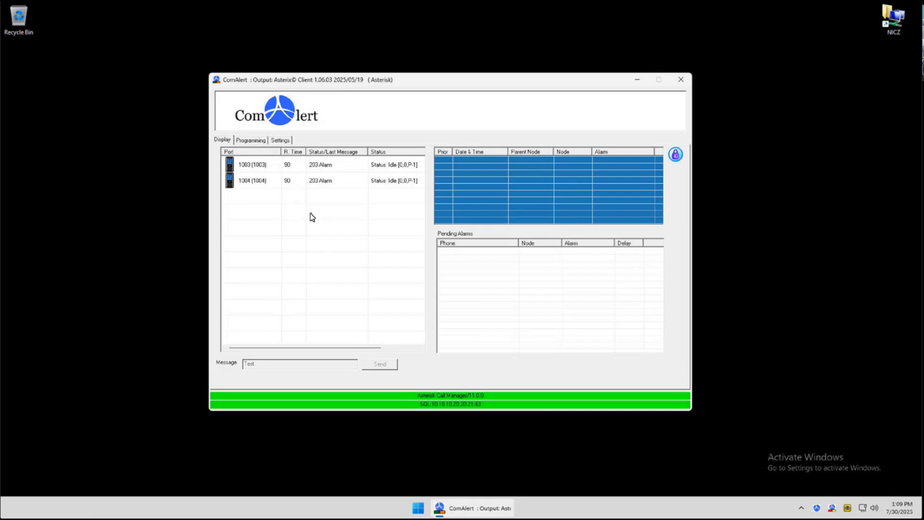
Unlock the client by entering the administrator password
left_click(676, 155)
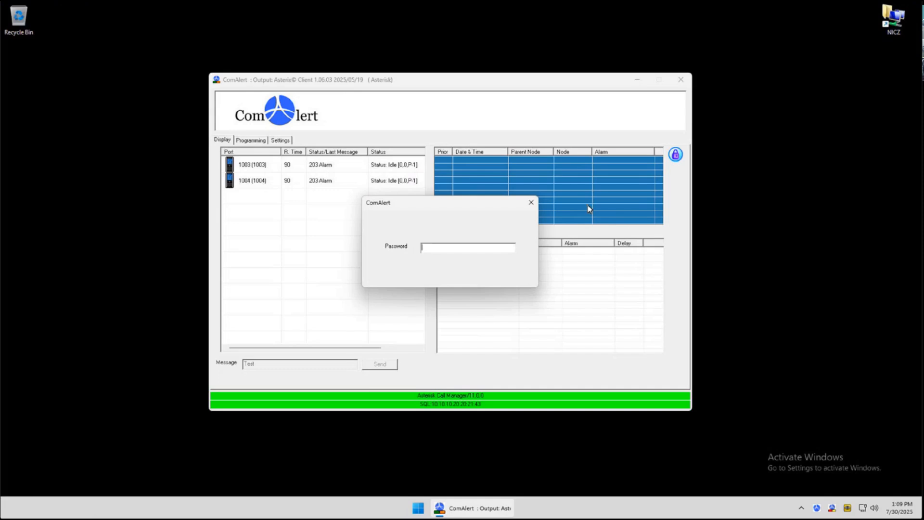
type("********")
key("Return")
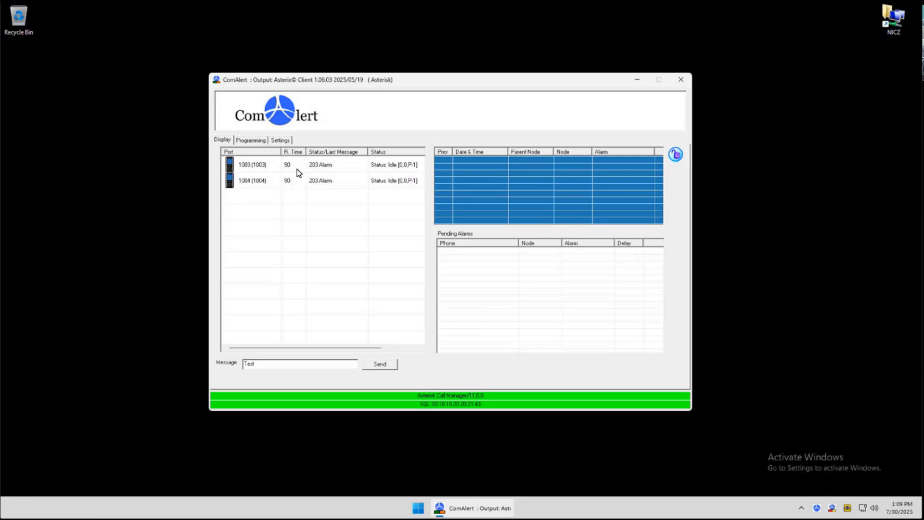
Review the two extensions by selecting each row of the port list in turn
left_click(400, 170)
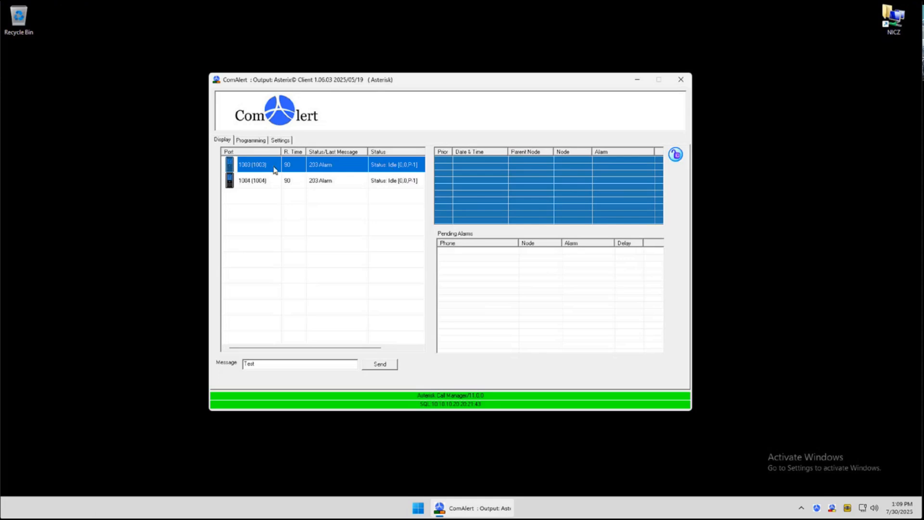
left_click(403, 186)
left_click(400, 168)
left_click(343, 185)
left_click(384, 171)
left_click(276, 185)
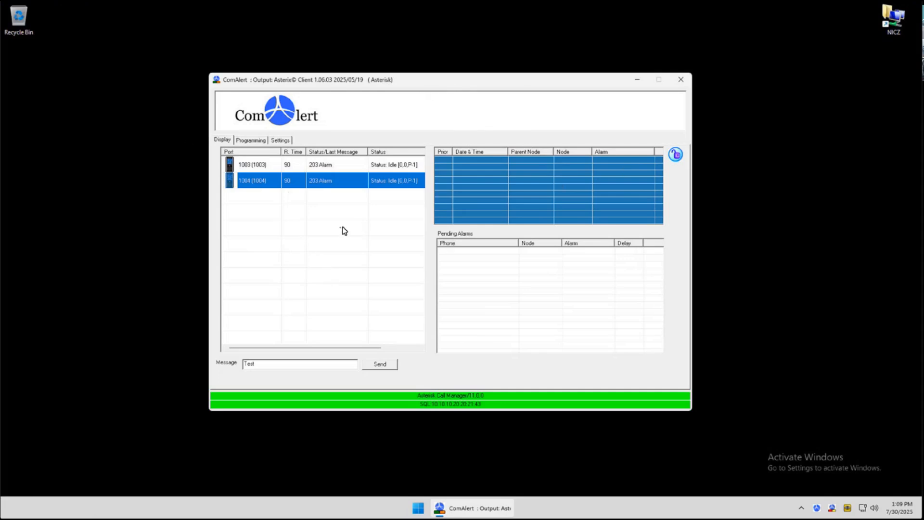
left_click(255, 164)
left_click(258, 182)
Replace the message with "Come to the reception desk" and send it to extension 1004
left_click_drag(265, 364, 241, 366)
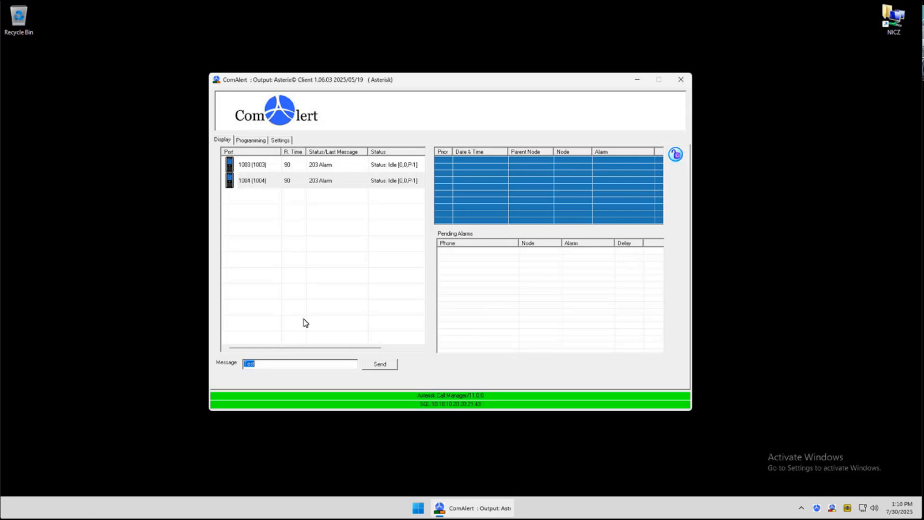
type("Come to the reception desk")
left_click(247, 181)
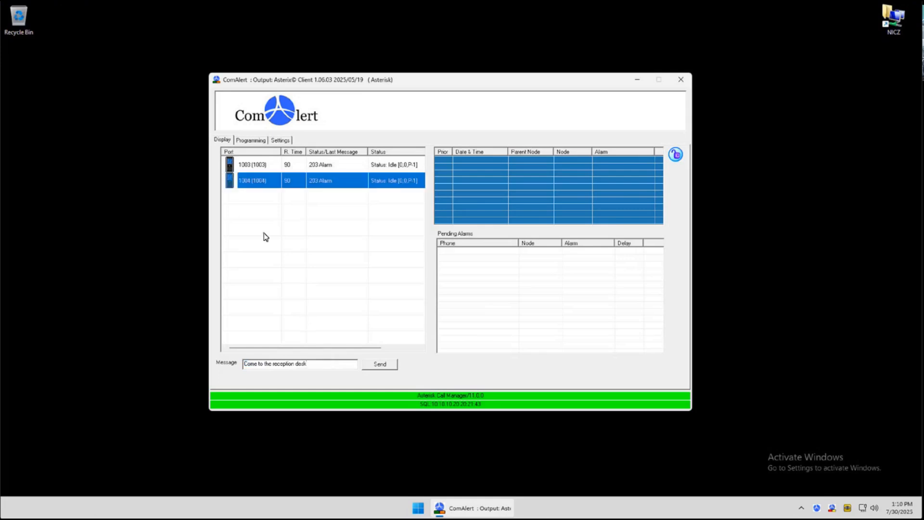
left_click(376, 364)
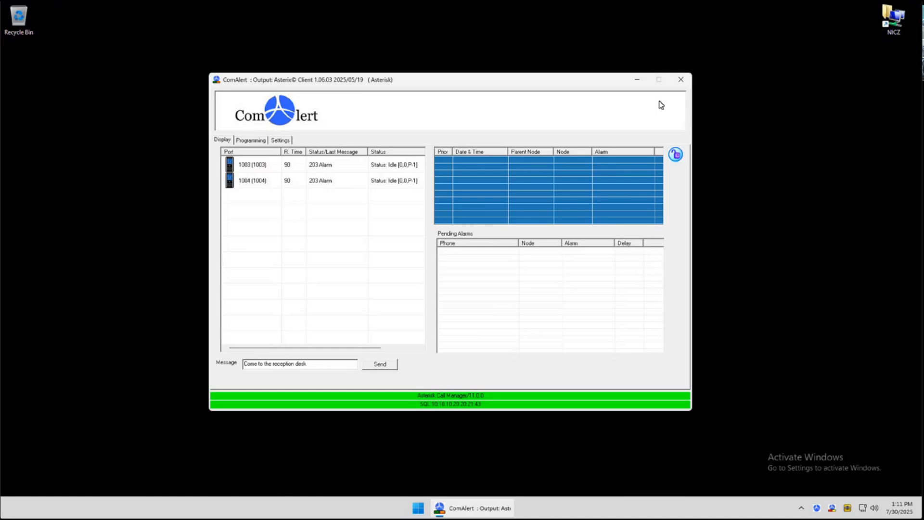
In programming, rename extension 1003 to "3E HCA1" and apply the update
left_click(250, 140)
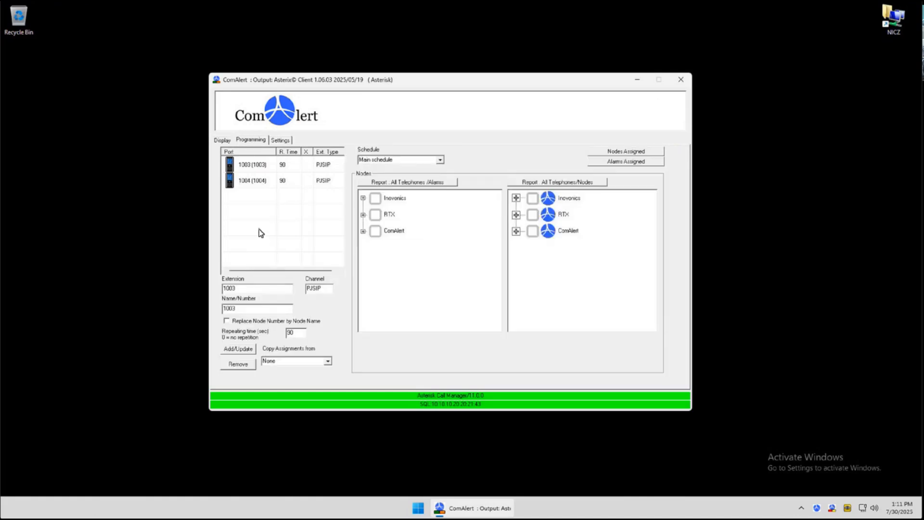
left_click(257, 170)
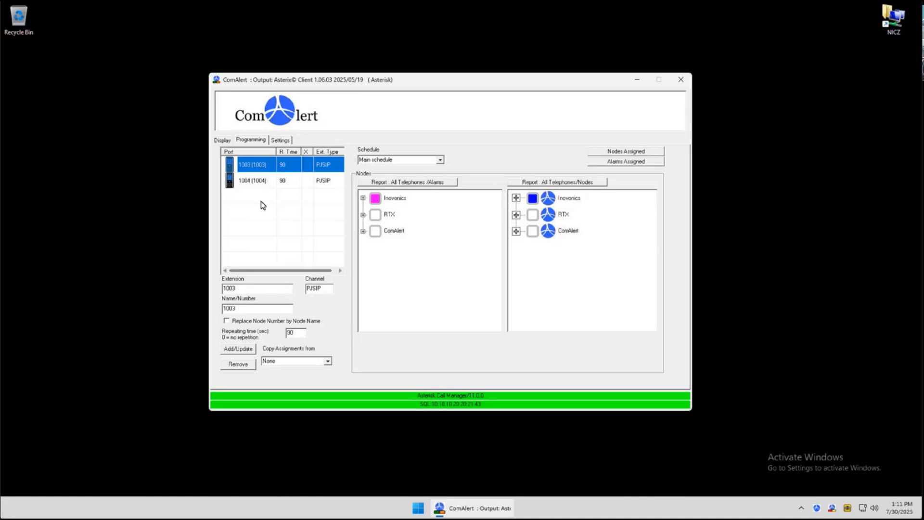
double_click(238, 307)
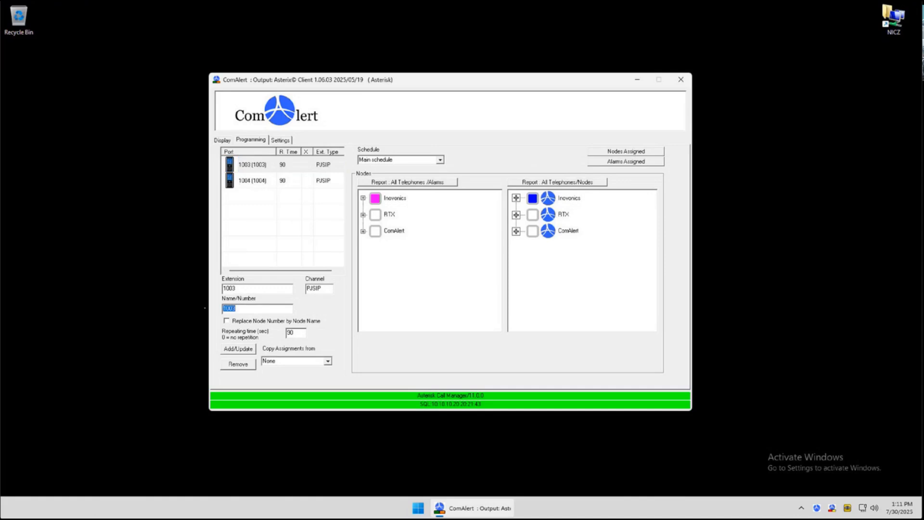
type("#E")
key("BackSpace")
key("BackSpace")
type("3E Care")
key("BackSpace")
key("BackSpace")
type("HCA1")
left_click(239, 350)
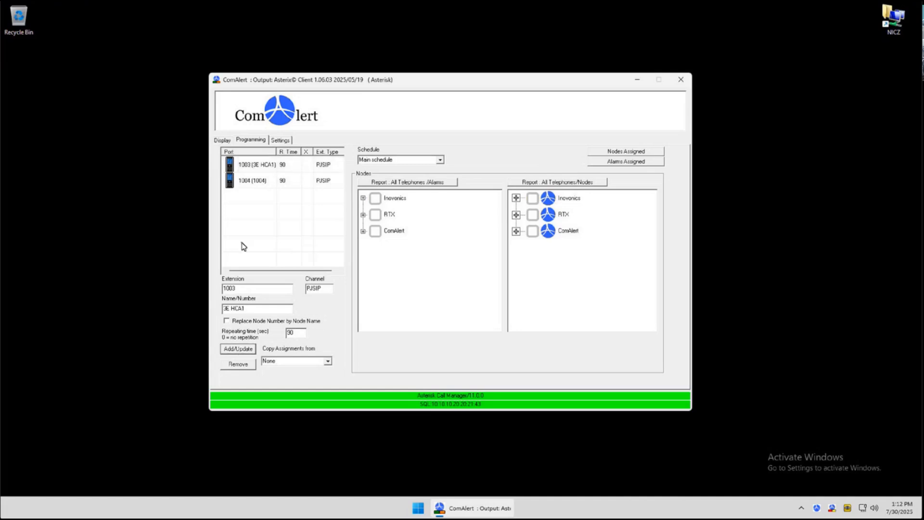
Widen the port column, then rename extension 1004 to "3rd LPN" and apply the update
left_click_drag(276, 151, 287, 154)
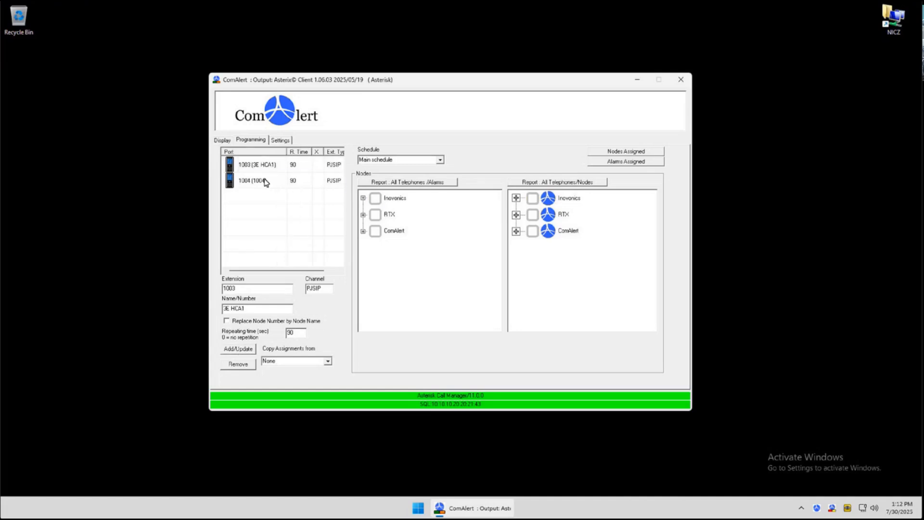
left_click(264, 181)
left_click_drag(248, 308, 211, 304)
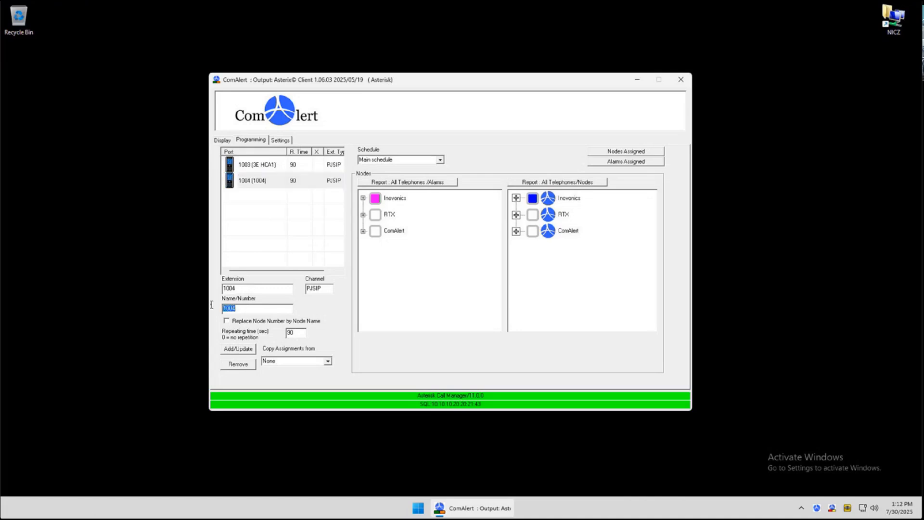
type("3rd LPN")
left_click(239, 349)
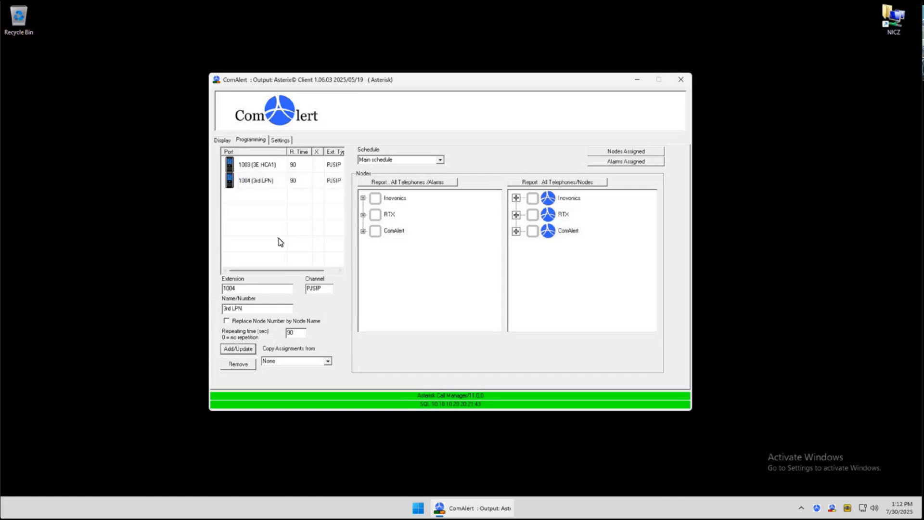
Send the message "Come pick up some meds" to extension 1004 (3rd LPN)
left_click(222, 140)
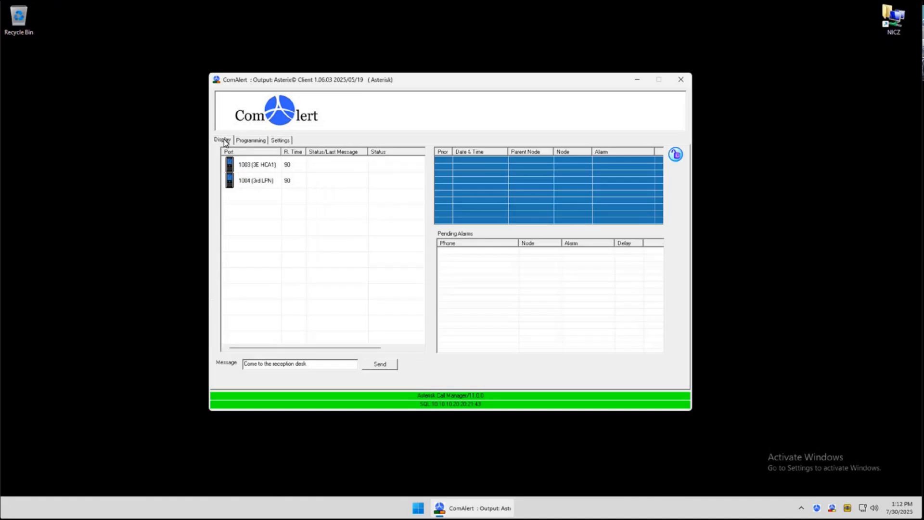
left_click(263, 185)
left_click_drag(318, 364, 230, 361)
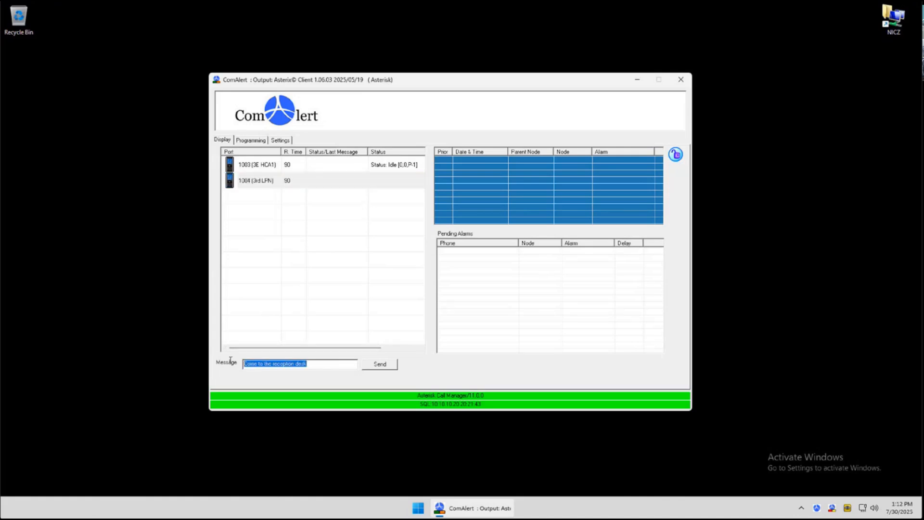
type("Com")
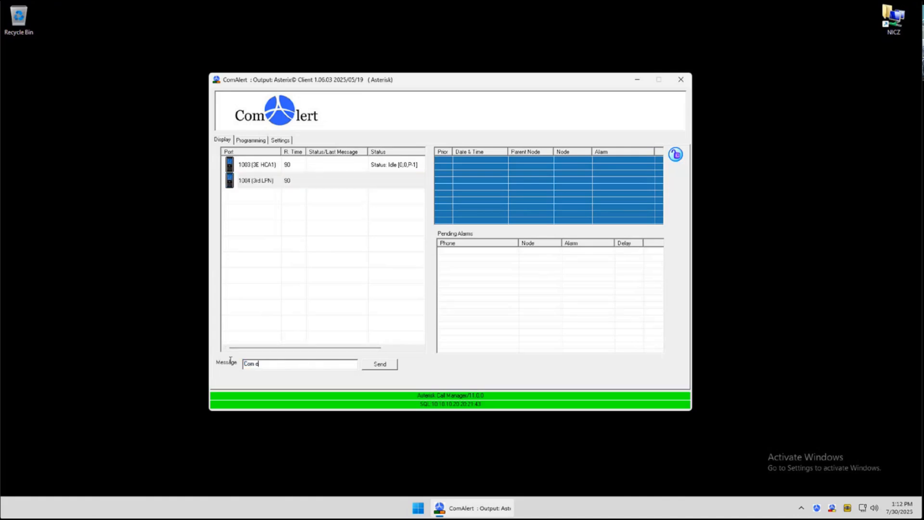
type("e pick up some meds")
left_click(275, 181)
left_click(378, 366)
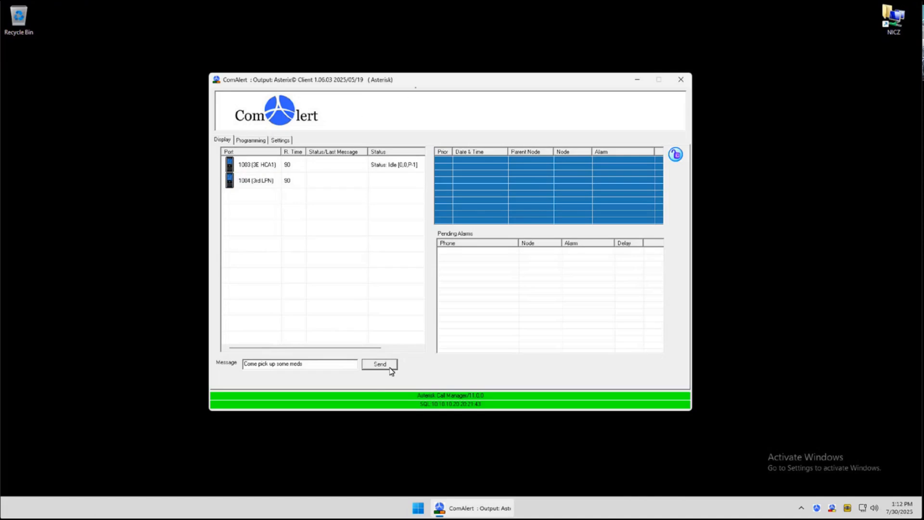
left_click_drag(417, 87, 412, 87)
left_click(326, 186)
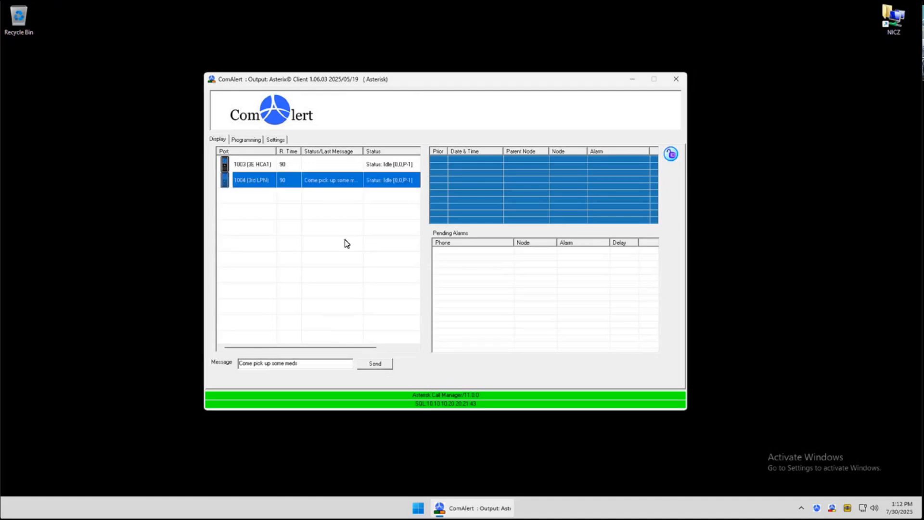
In programming, add extension 1002 named "4W HCA2" using the existing entry's settings
left_click(248, 140)
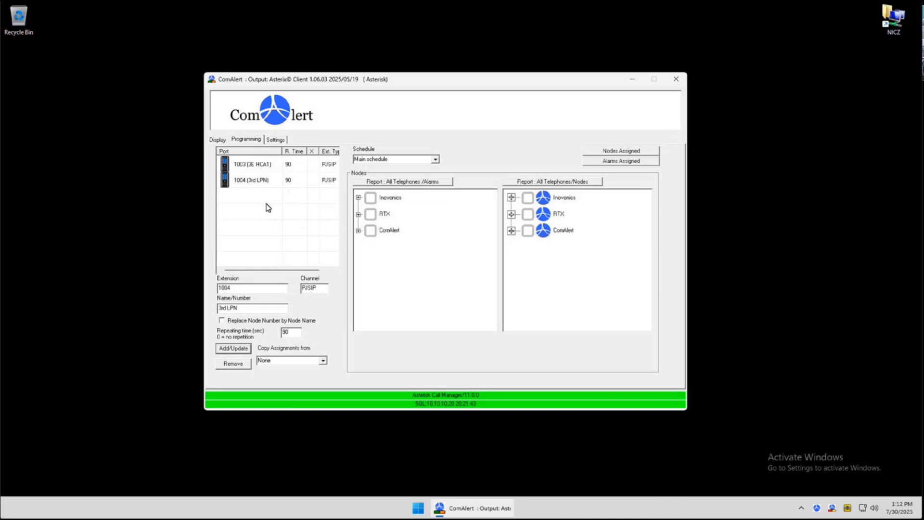
left_click(245, 180)
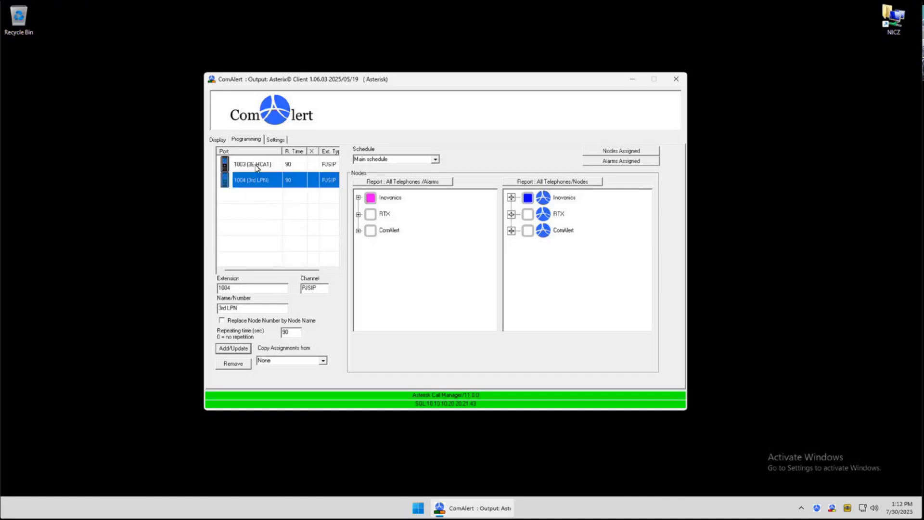
left_click(257, 166)
left_click(259, 183)
left_click(258, 170)
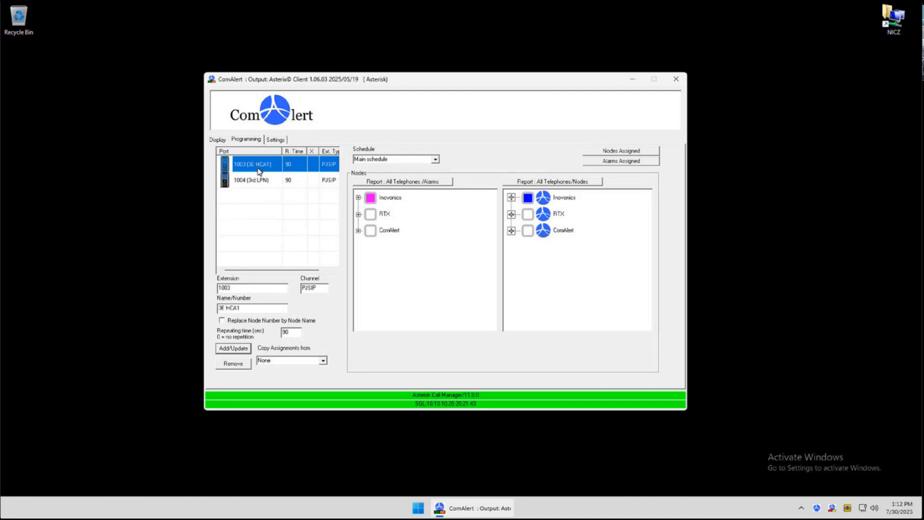
left_click(249, 288)
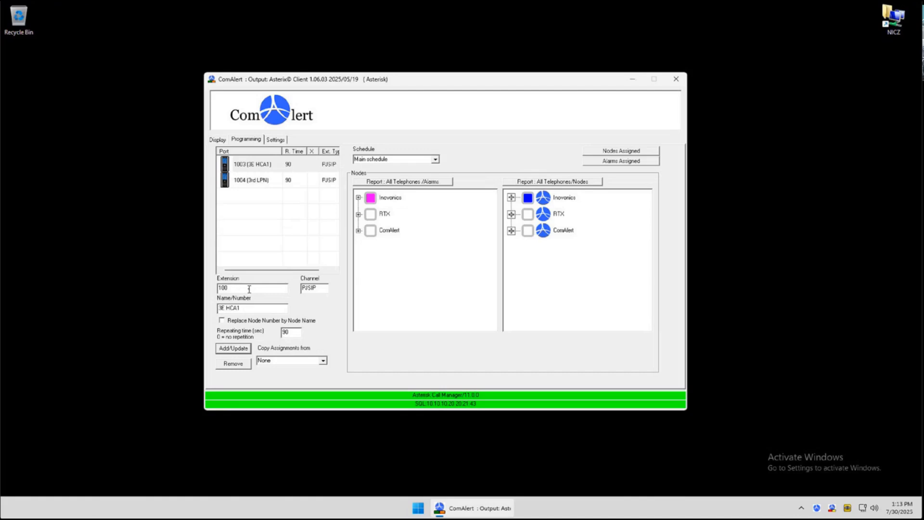
type("2")
key("Tab")
type("4W HCA")
left_click(233, 348)
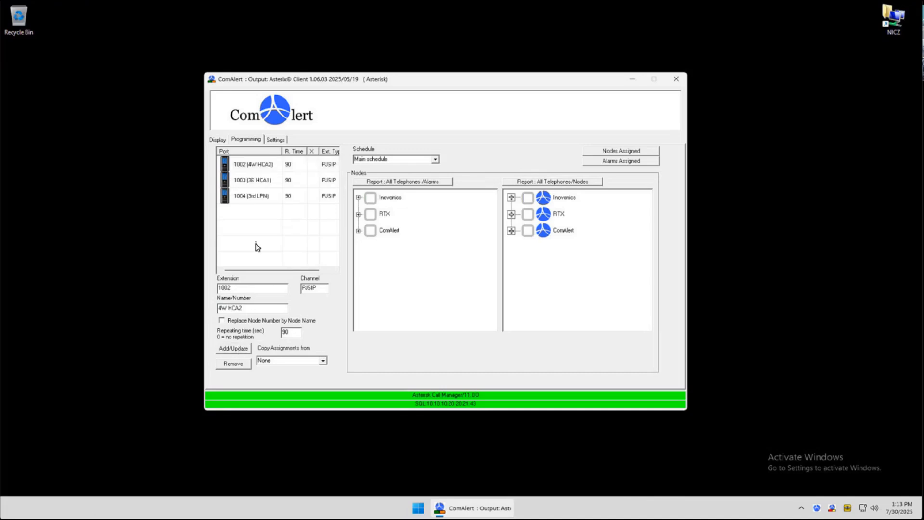
Replace the message with "Test" and send it to extension 1004
left_click(217, 139)
left_click(244, 199)
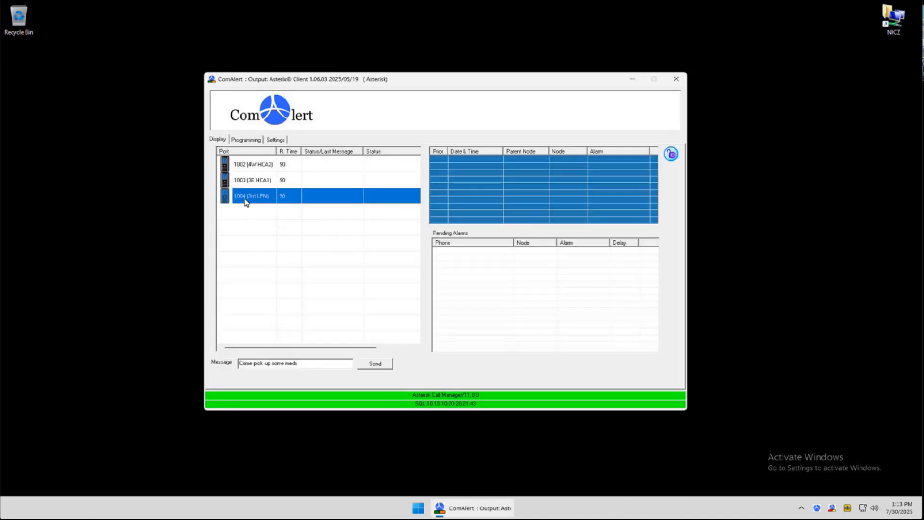
triple_click(269, 366)
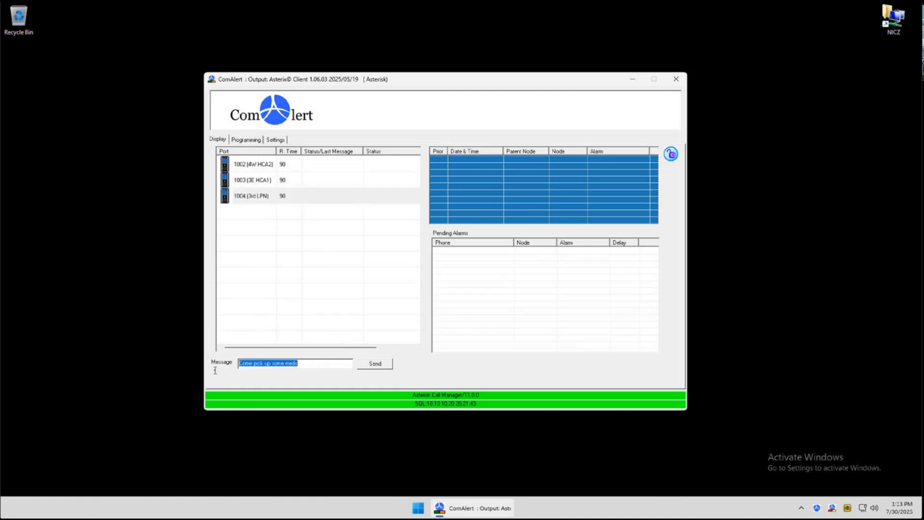
key("BackSpace")
type("Test")
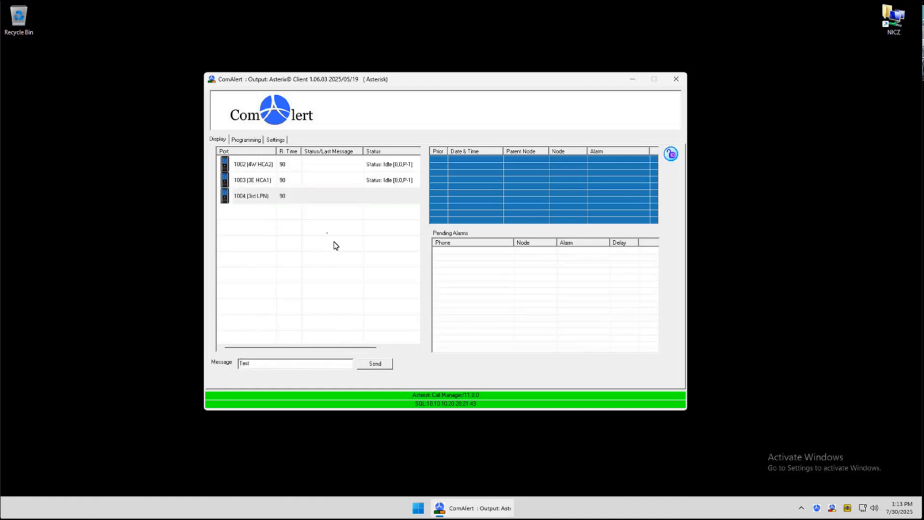
left_click(244, 195)
left_click(372, 366)
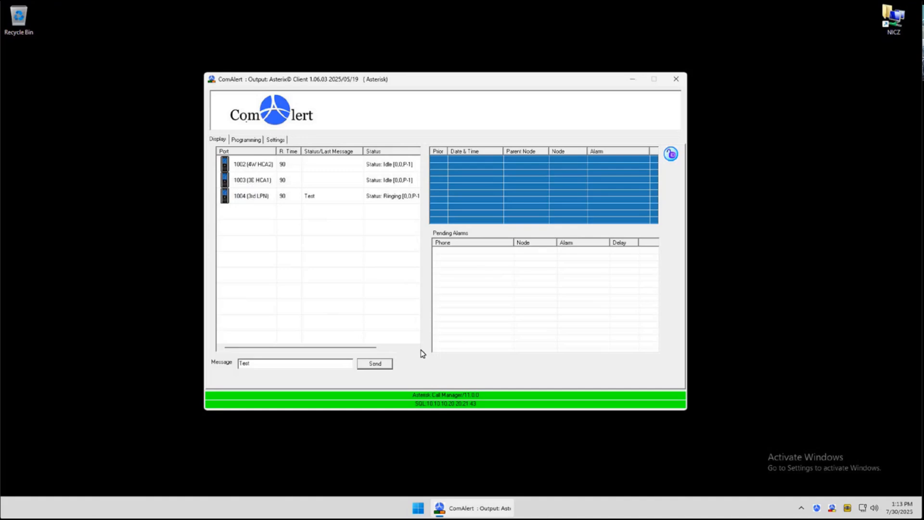
Review each extension's programming settings by selecting the rows in turn
left_click(247, 140)
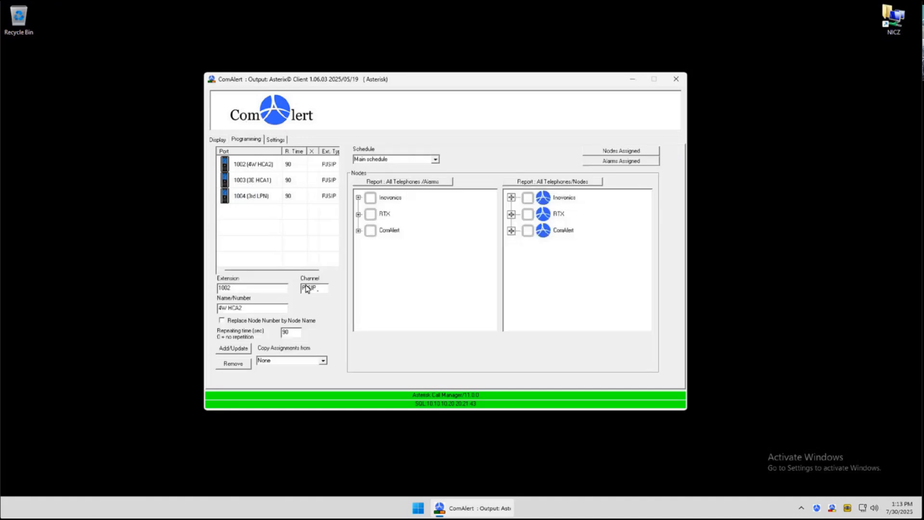
left_click(252, 166)
left_click(251, 180)
left_click(246, 198)
left_click(242, 176)
left_click(244, 164)
left_click(252, 184)
left_click(253, 199)
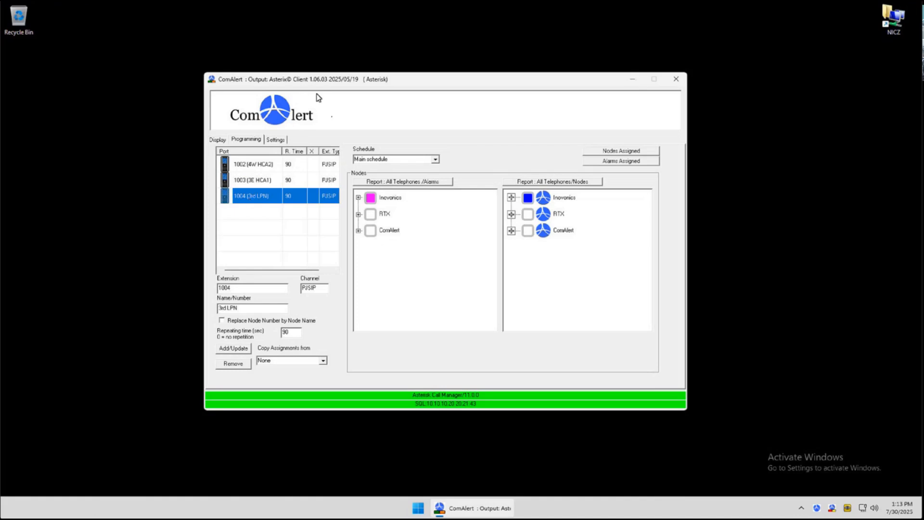
Open the main ComAlert Software application from the system tray
left_click(820, 509)
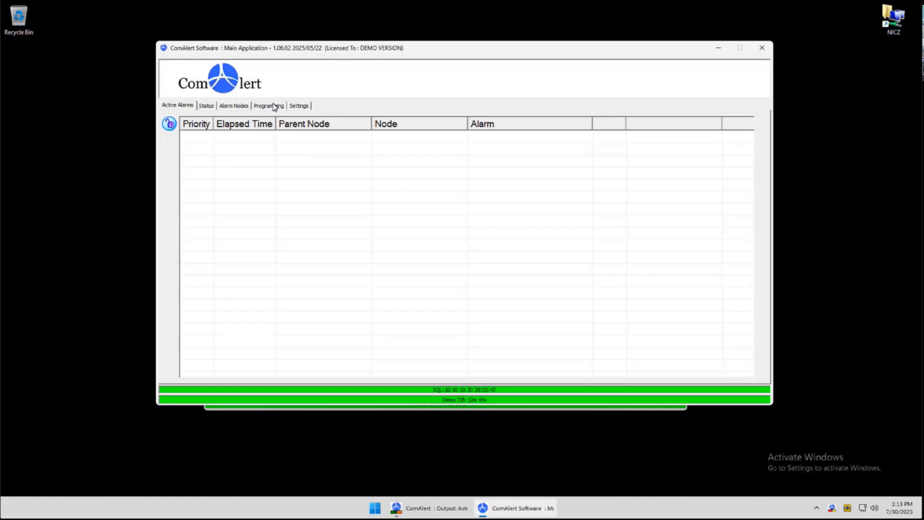
In the main application's programming, select the Asterisk connection and filter the nodes by device 1003 (3E HCA1)
left_click(273, 107)
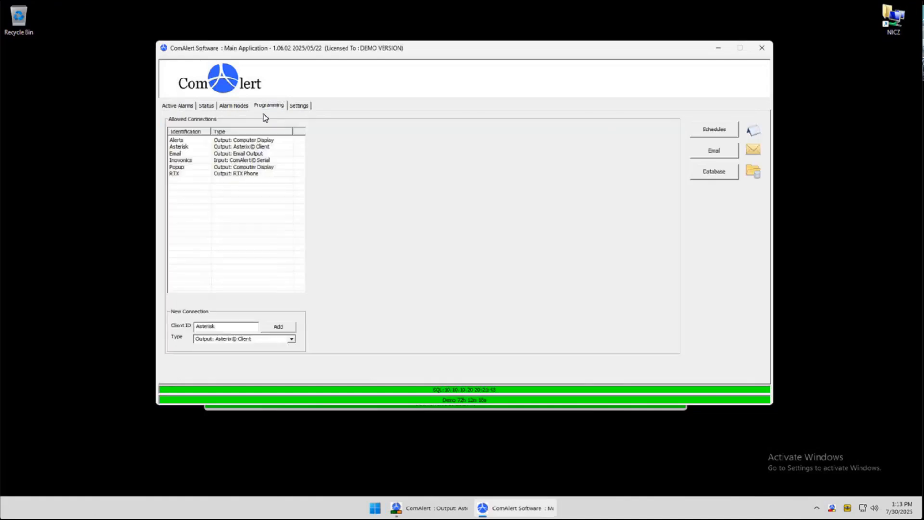
left_click(194, 150)
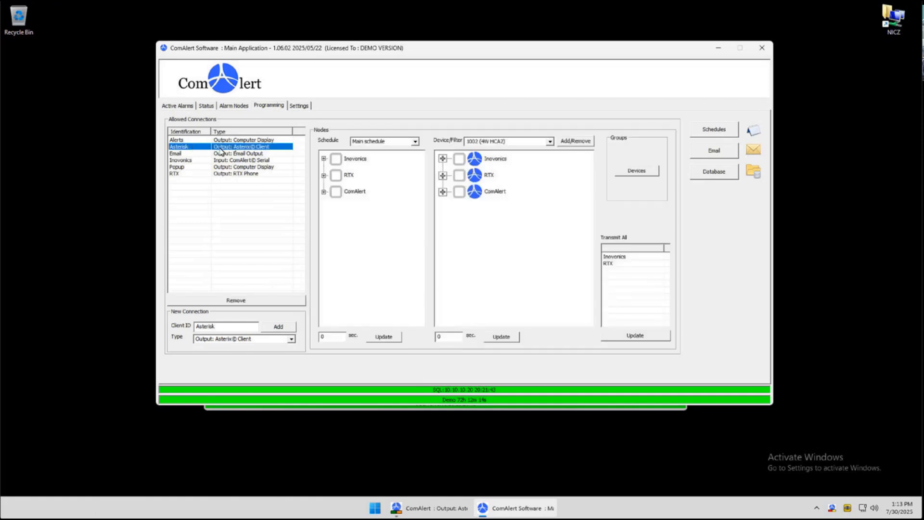
left_click(550, 142)
left_click(540, 159)
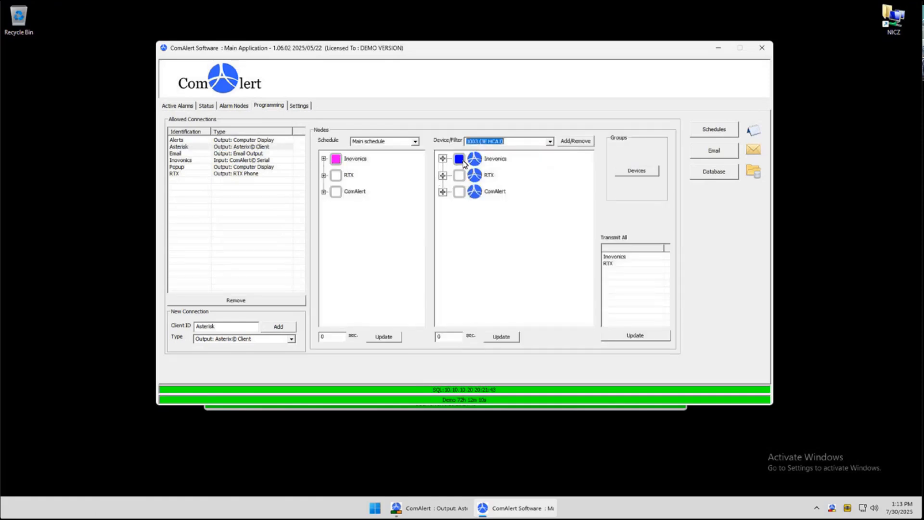
Compare the Inovonics node assignments of the extensions between the output client and the main application
left_click_drag(430, 54, 258, 193)
left_click_drag(370, 83, 555, 45)
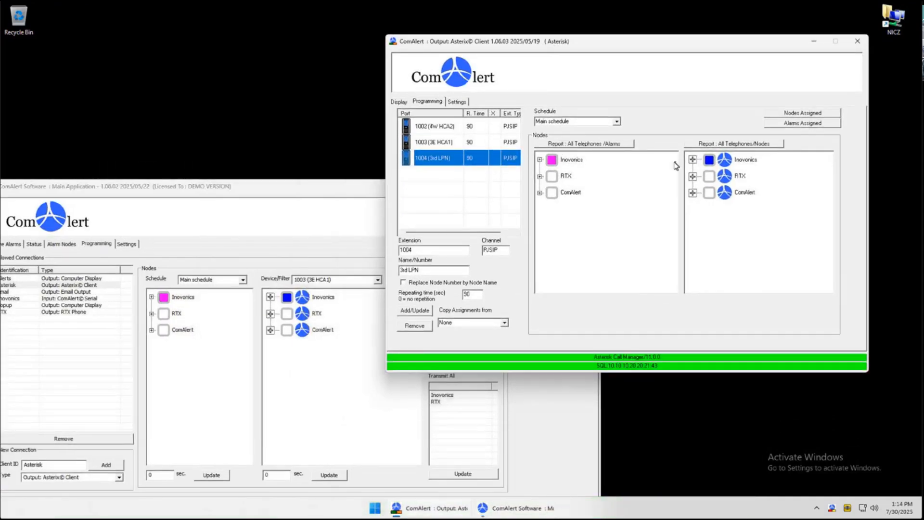
left_click(693, 160)
left_click(709, 176)
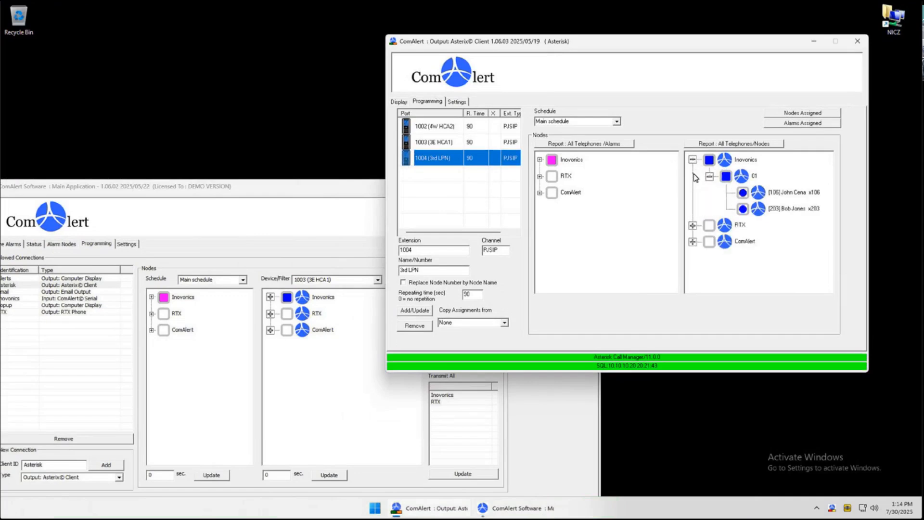
left_click(433, 140)
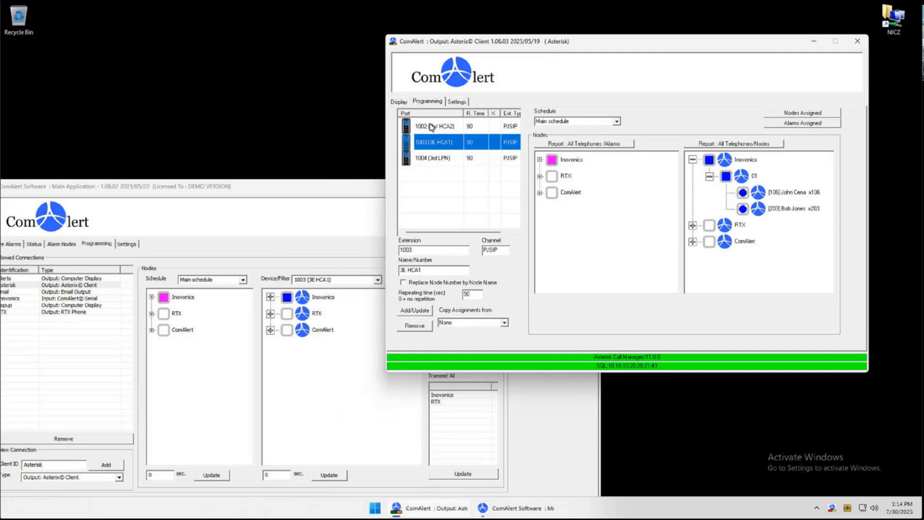
left_click(432, 129)
left_click(427, 142)
left_click_drag(258, 192, 332, 115)
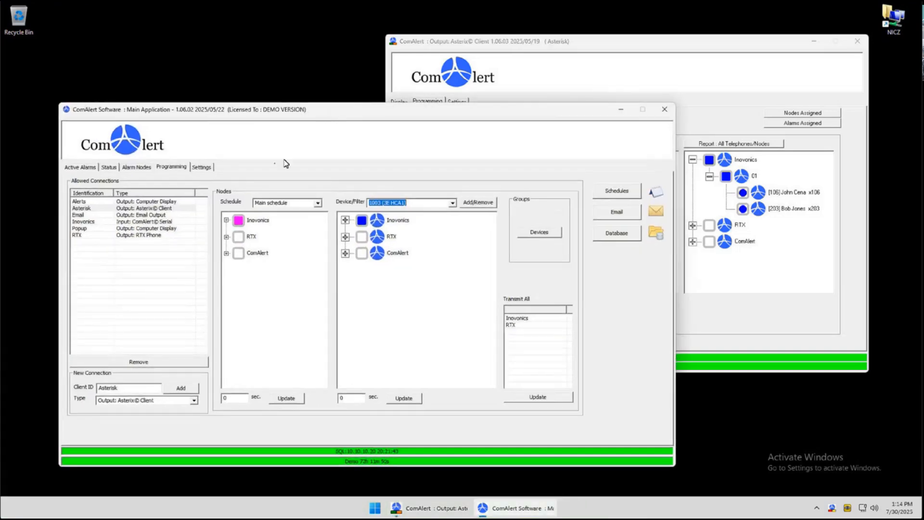
left_click(345, 220)
left_click(362, 236)
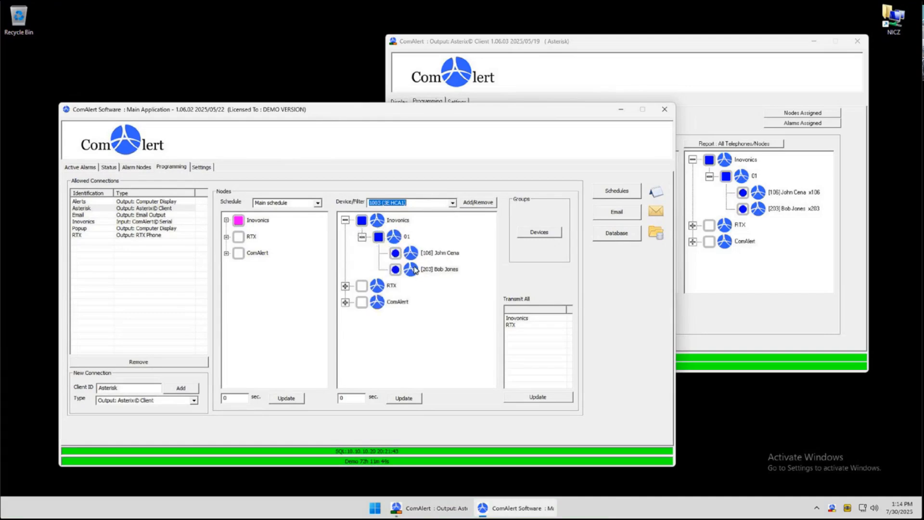
left_click(621, 109)
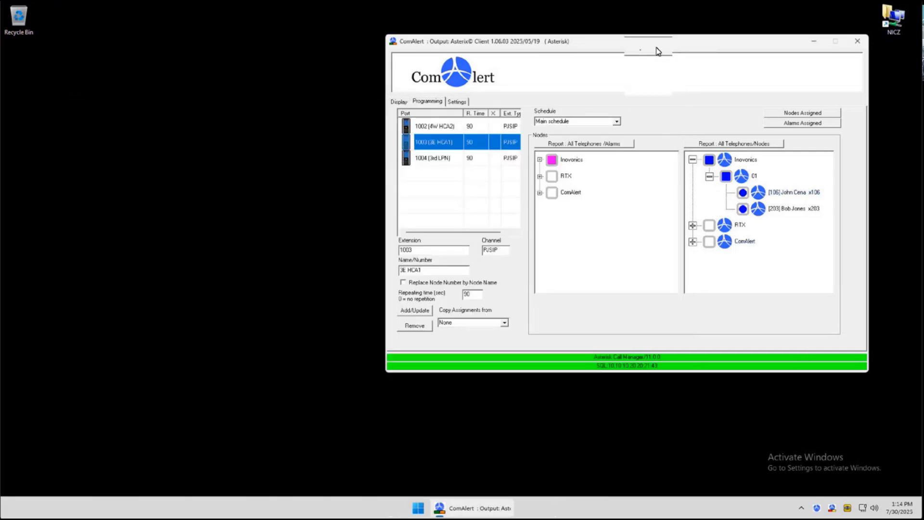
Inspect which nodes are assigned to extensions 1002, 1003 and 1004 by switching between them repeatedly
left_click_drag(657, 47, 537, 56)
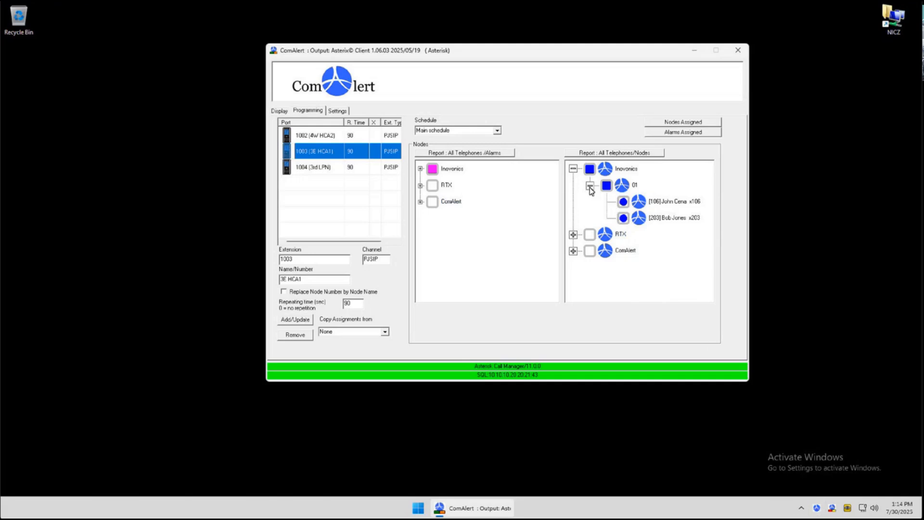
left_click(573, 169)
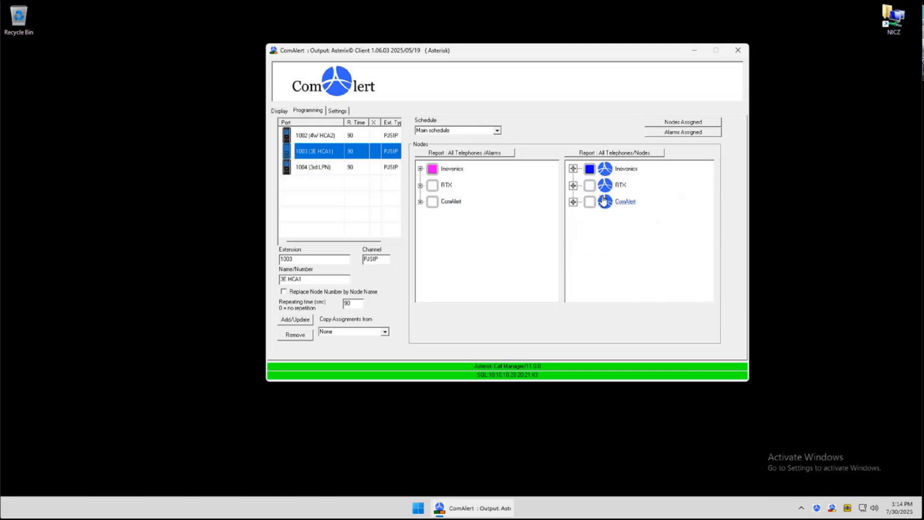
left_click(573, 169)
left_click(590, 186)
left_click(590, 186)
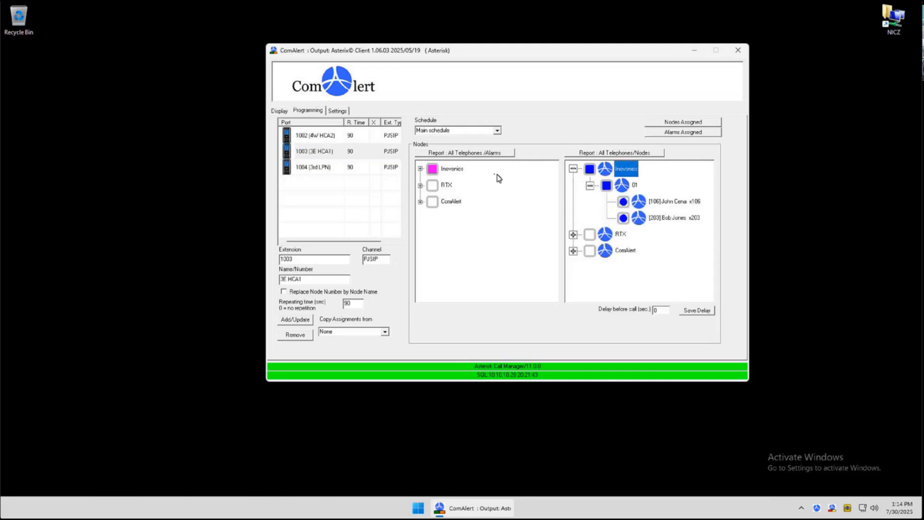
left_click(320, 137)
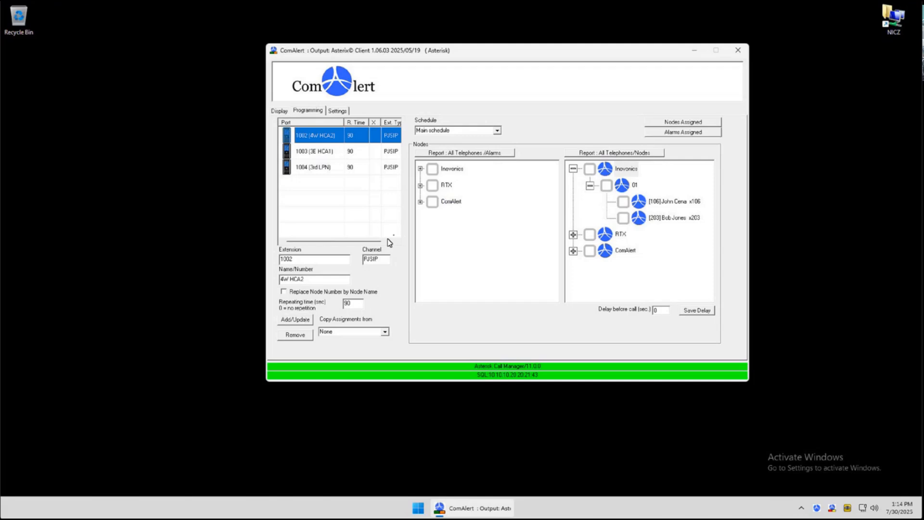
left_click(326, 154)
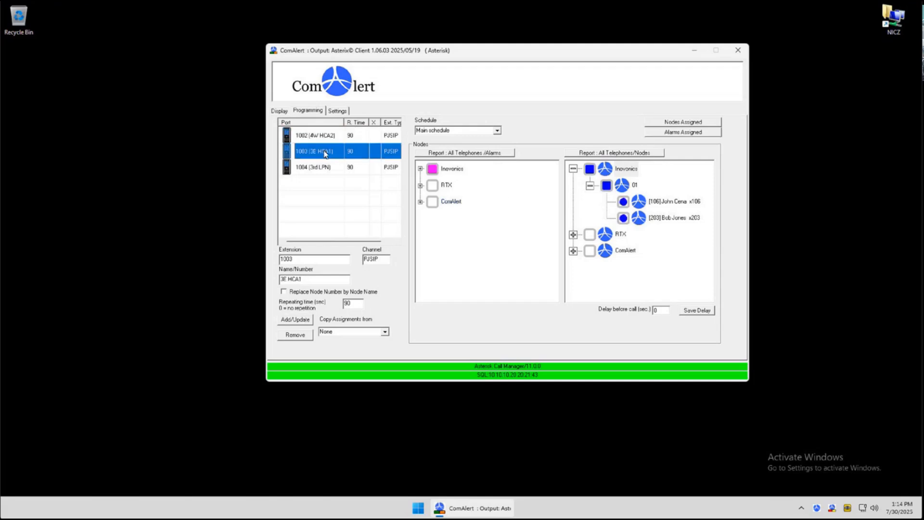
left_click(326, 172)
left_click(320, 156)
left_click(322, 178)
left_click(314, 157)
left_click(313, 140)
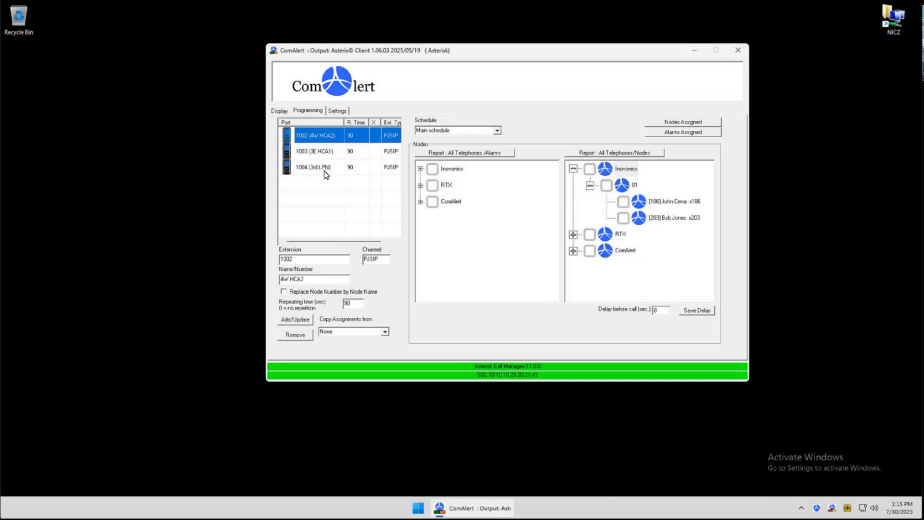
left_click(328, 172)
left_click(321, 150)
left_click(327, 138)
left_click(317, 152)
left_click(319, 166)
left_click(318, 137)
left_click(310, 154)
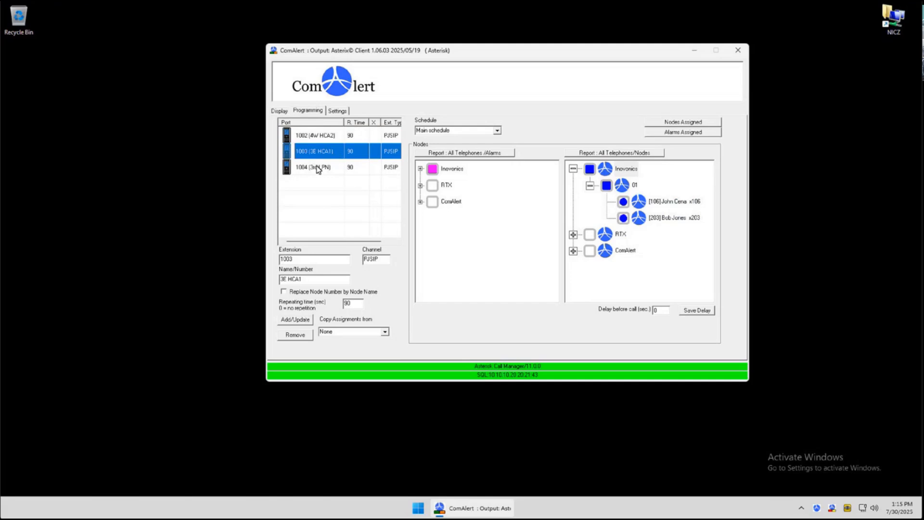
left_click(317, 137)
left_click(319, 155)
left_click(318, 139)
left_click(321, 155)
left_click(314, 140)
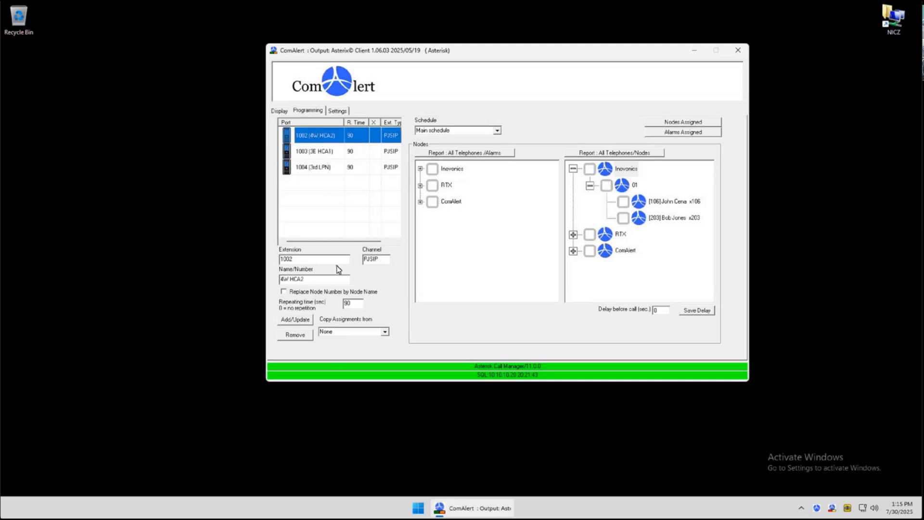
Copy the node assignments from 1003 (3E HCA1) to extension 1002 and apply the update
left_click(385, 332)
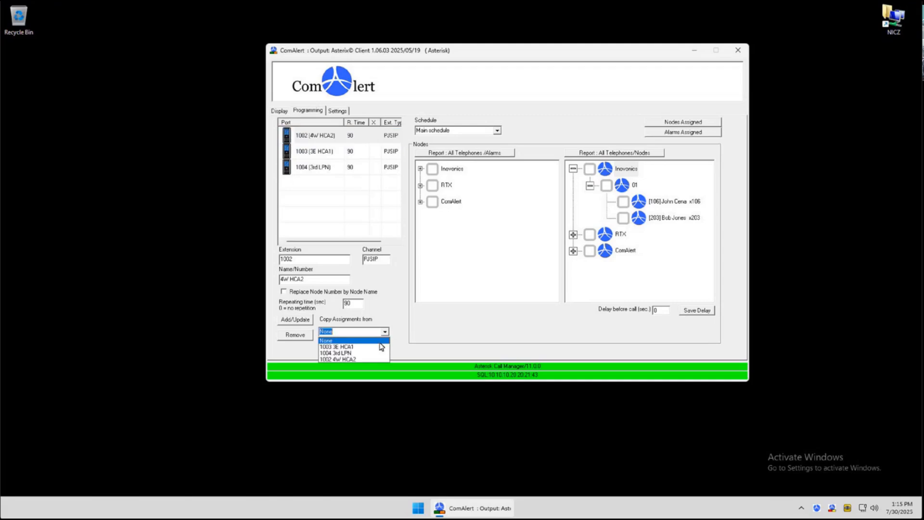
left_click(379, 347)
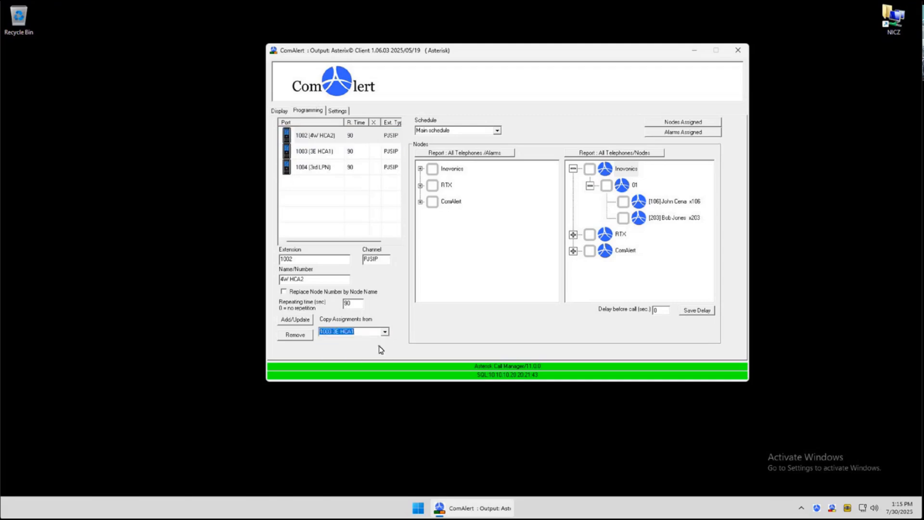
left_click(299, 322)
Check the node assignments of extensions 1002 and 1003 by selecting each and expanding the Inovonics tree
left_click(315, 138)
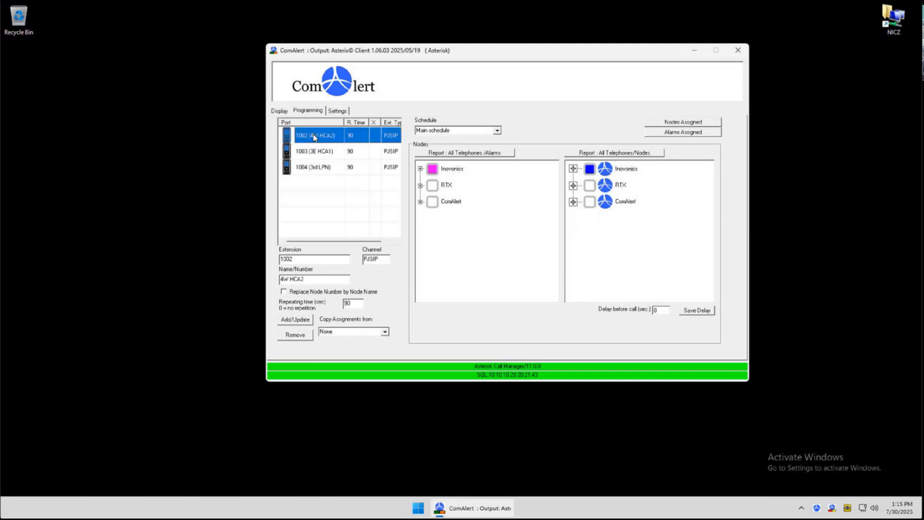
left_click(573, 169)
left_click(588, 185)
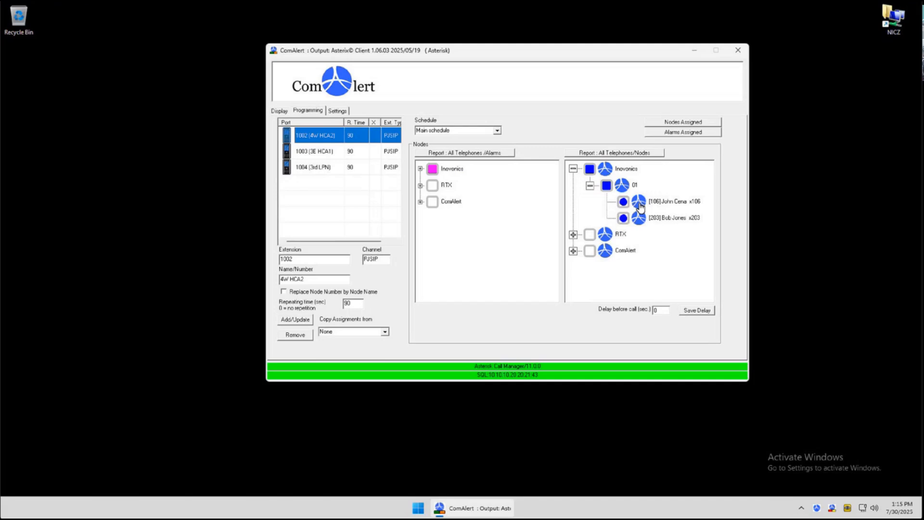
left_click(317, 153)
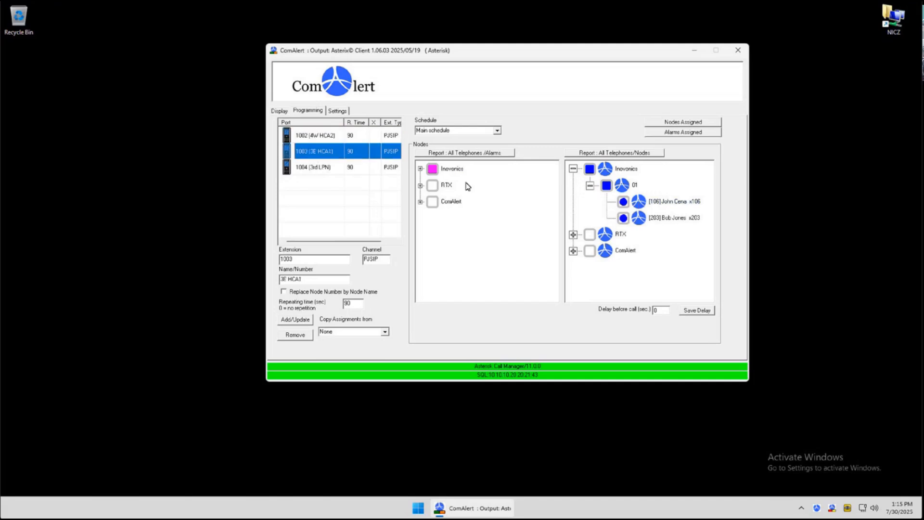
left_click(321, 136)
left_click(321, 147)
left_click(320, 137)
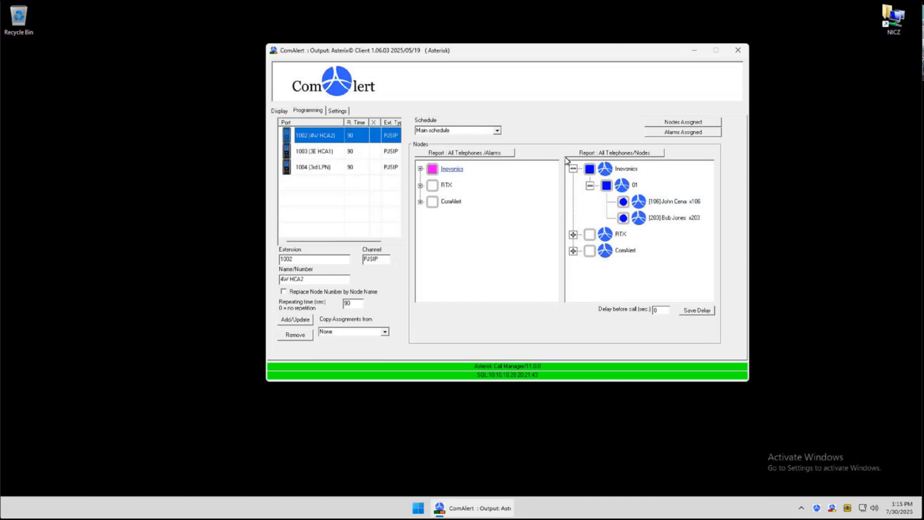
left_click(314, 149)
left_click(317, 137)
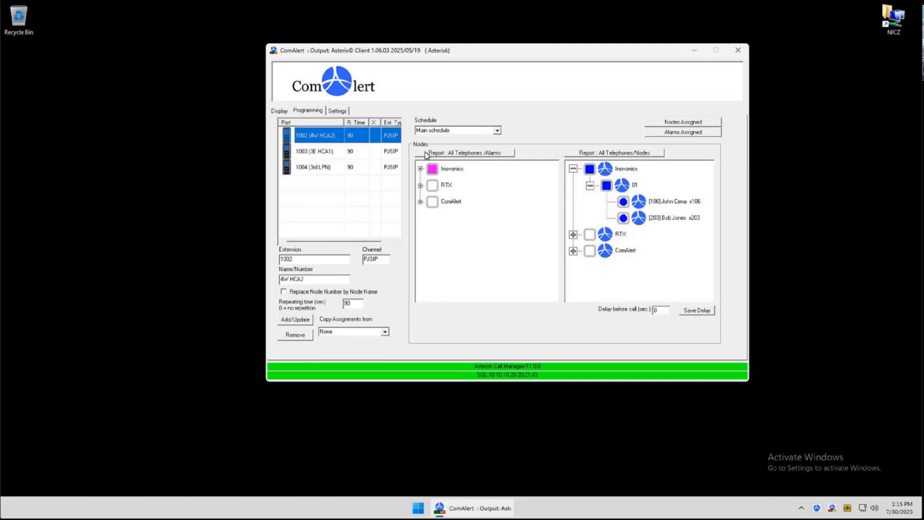
Generate the Nodes Assigned report for extension 1002, read it, and close it
left_click(702, 126)
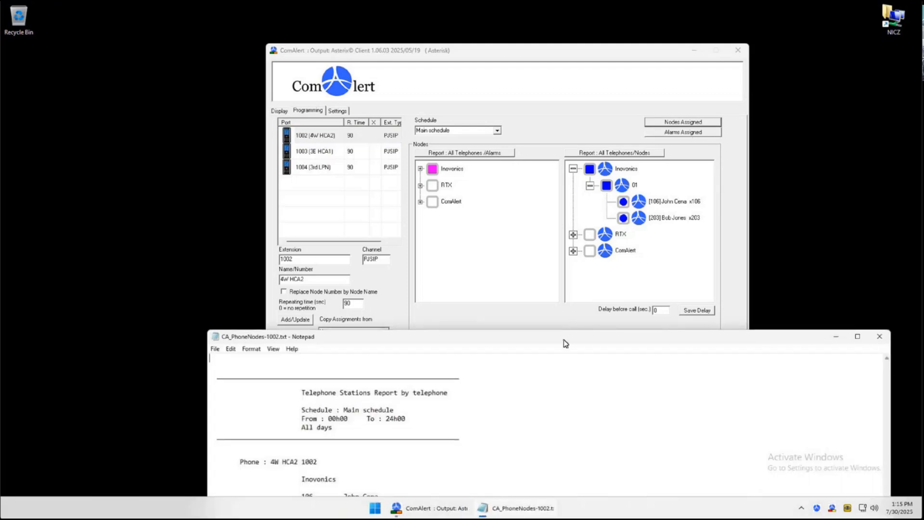
left_click_drag(564, 336, 513, 116)
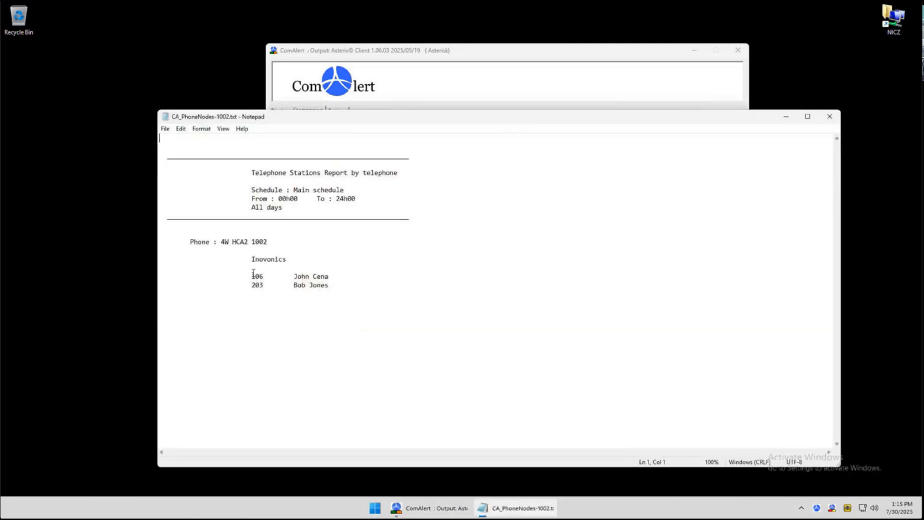
mouse_move(362, 117)
left_mouse_down()
mouse_move(357, 205)
mouse_move(370, 106)
left_mouse_up()
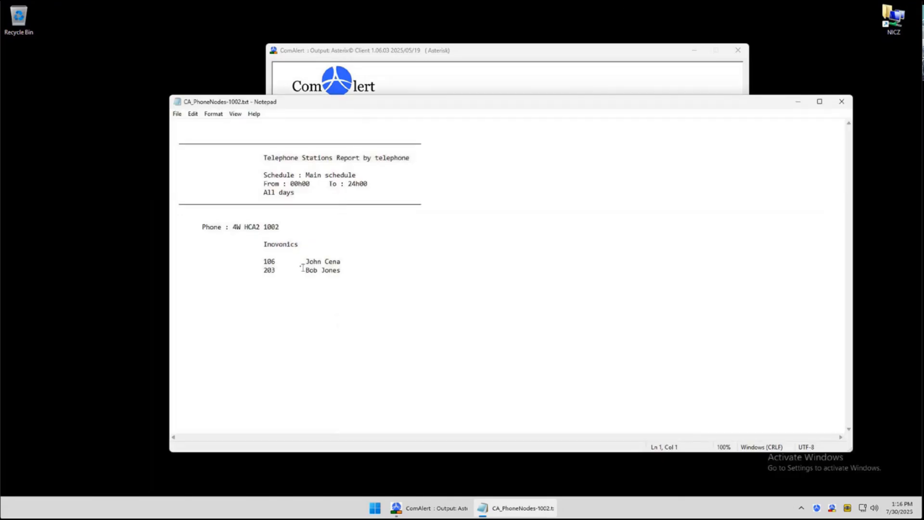
left_click_drag(495, 96, 396, 263)
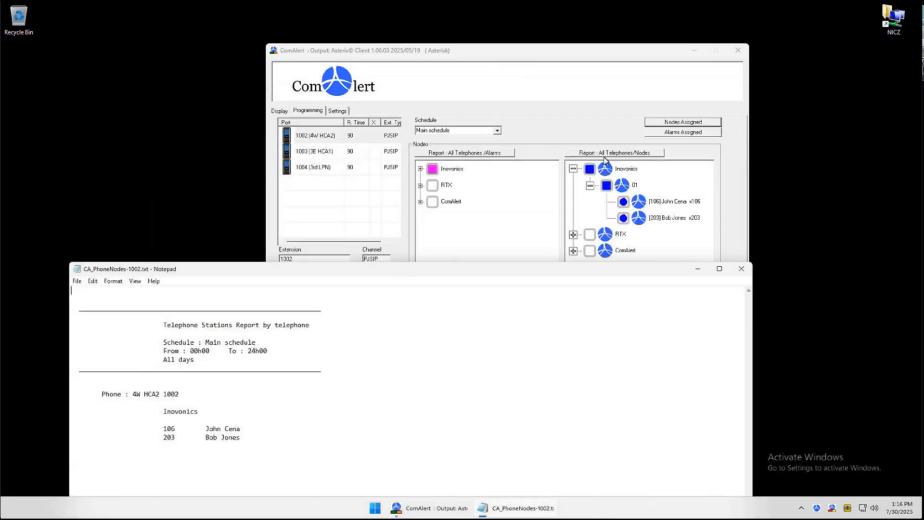
left_click(590, 186)
left_click(573, 168)
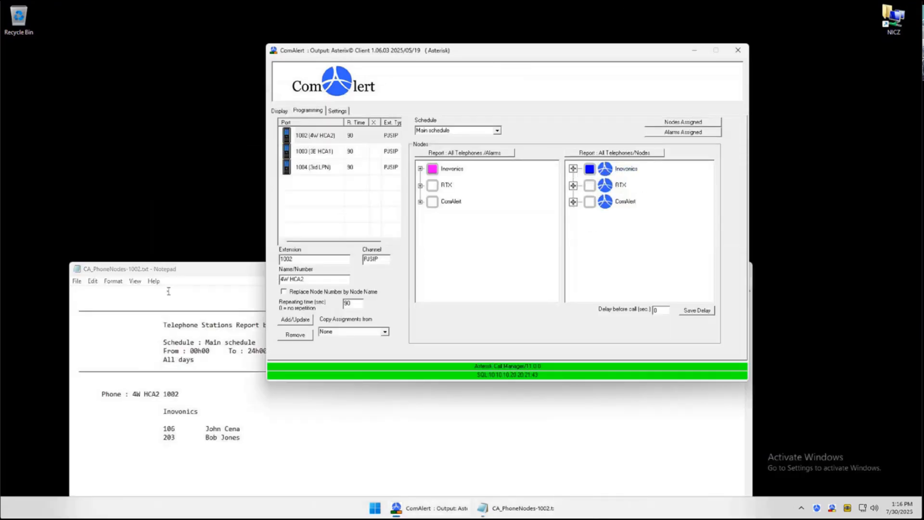
left_click(206, 276)
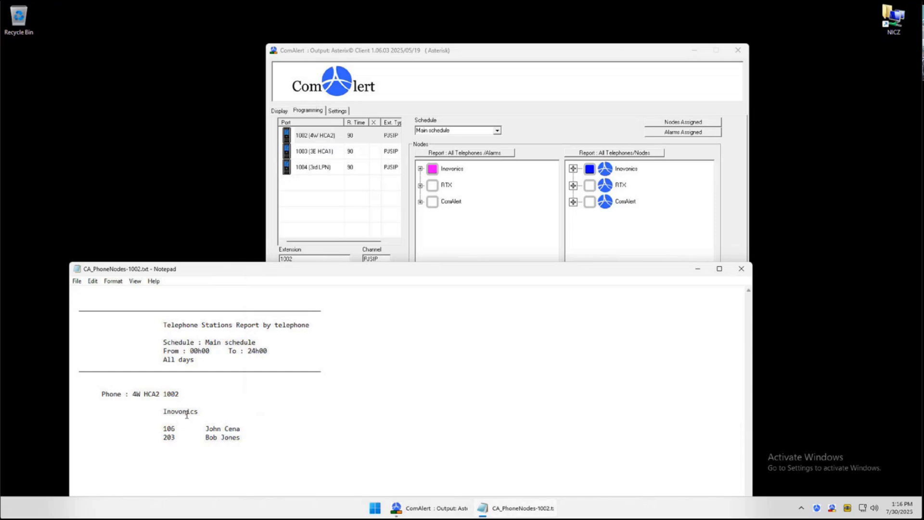
left_click(741, 269)
Select extension 1004, generate its Nodes Assigned report, and close it
left_click(311, 167)
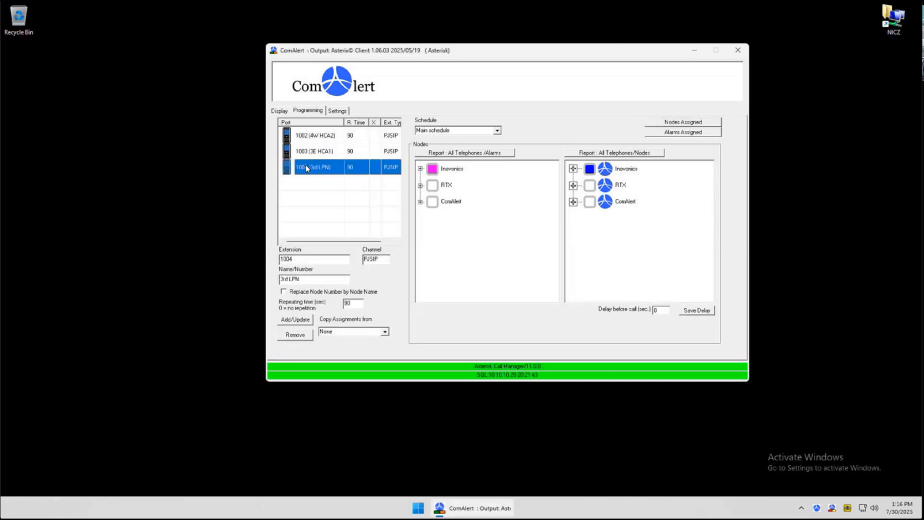
left_click(681, 124)
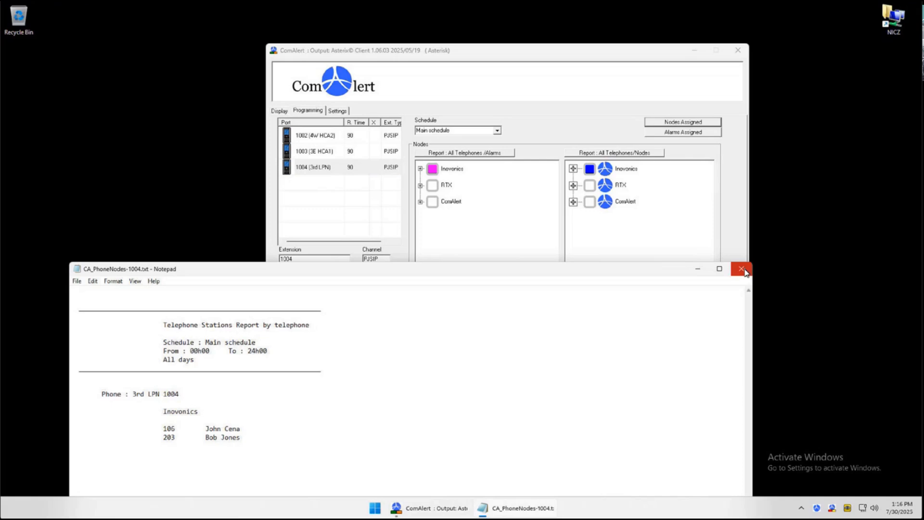
left_click(741, 268)
Generate the Alarms Assigned report for extension 1004, read it, and close it
left_click(683, 132)
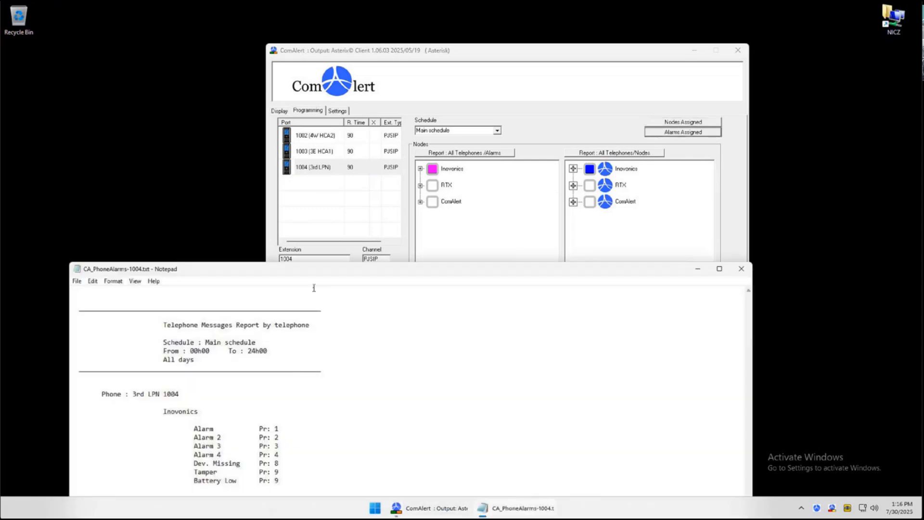
left_click_drag(316, 268, 344, 163)
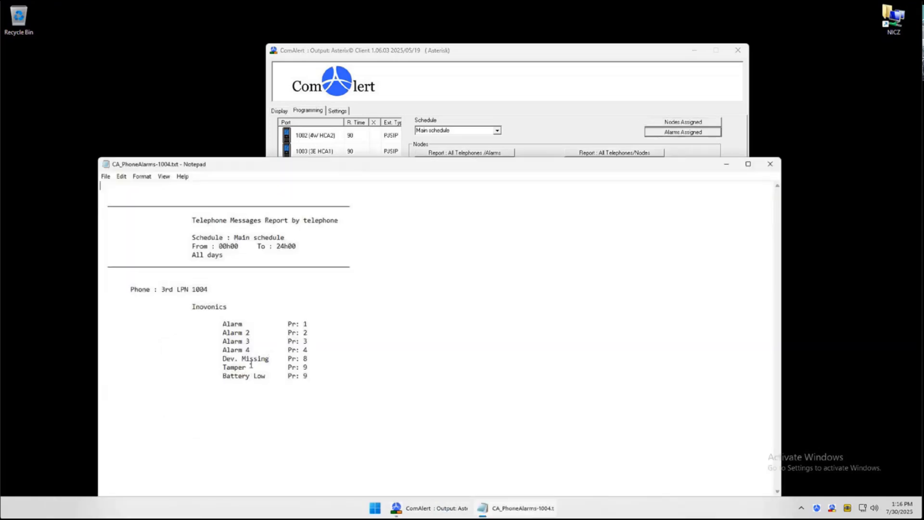
left_click(770, 164)
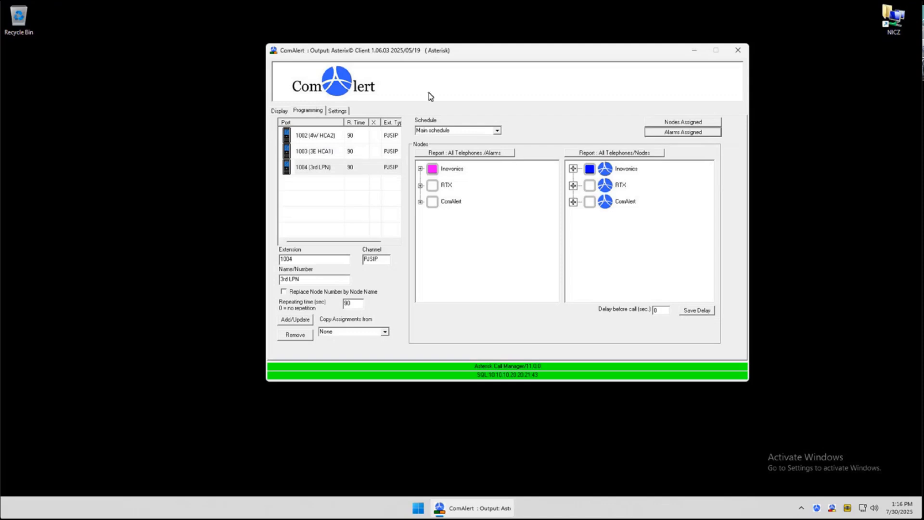
Review the client's server and Asterisk settings, then check the status of each extension on the display page
left_click(337, 112)
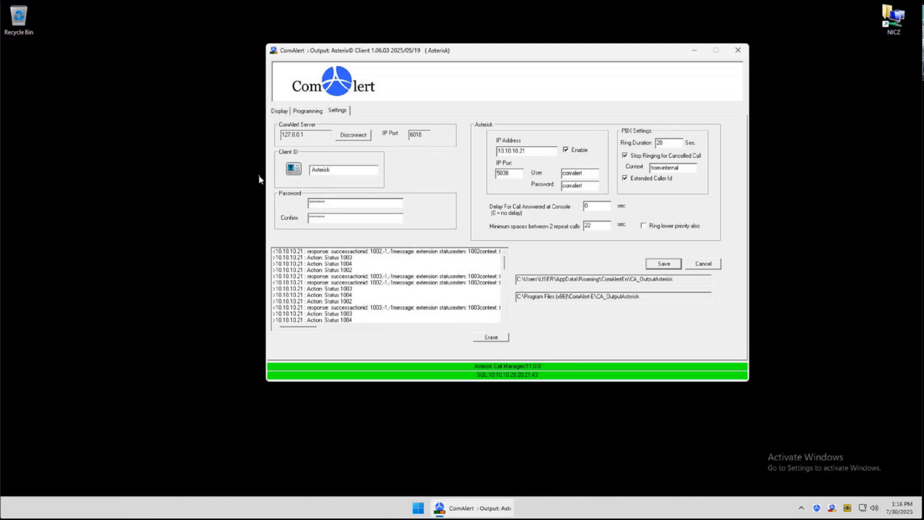
left_click(283, 112)
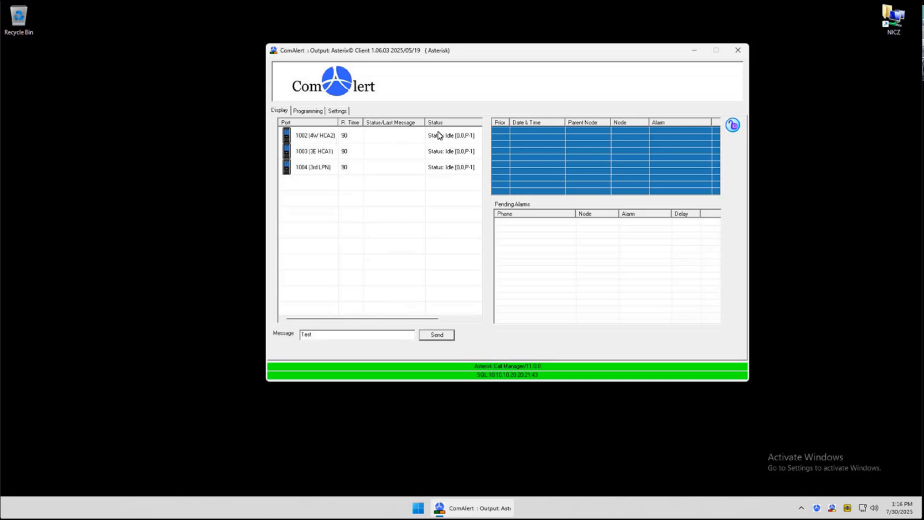
left_click(453, 135)
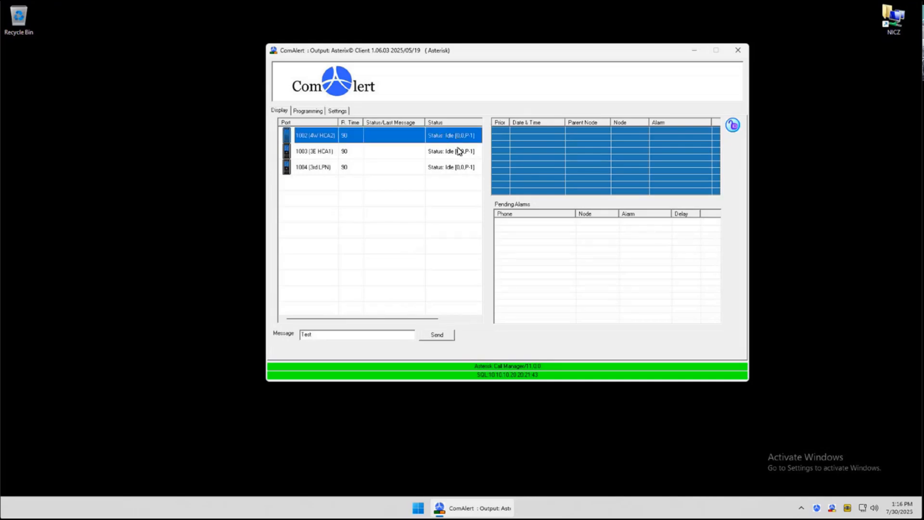
left_click(458, 151)
left_click(460, 165)
left_click(458, 152)
left_click(456, 136)
left_click(292, 111)
left_click(282, 111)
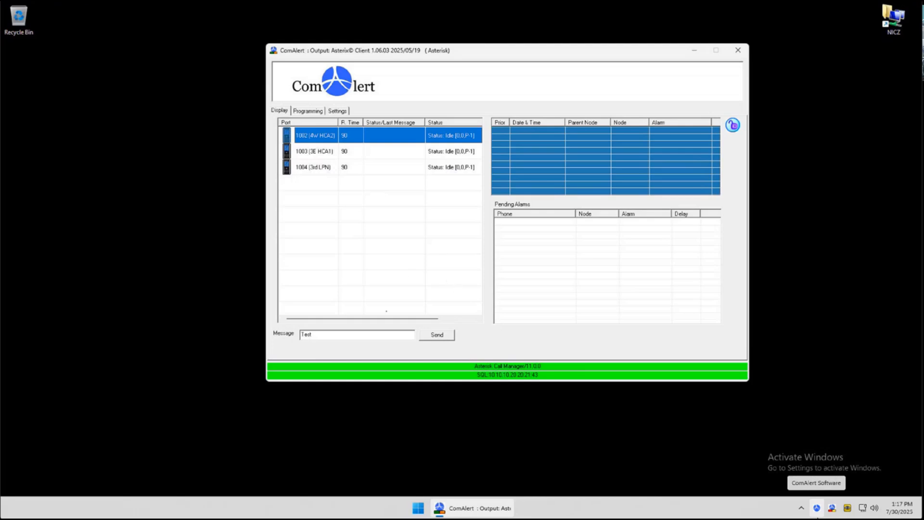
Send the message Test to extension 1004
left_click(324, 172)
left_click(439, 334)
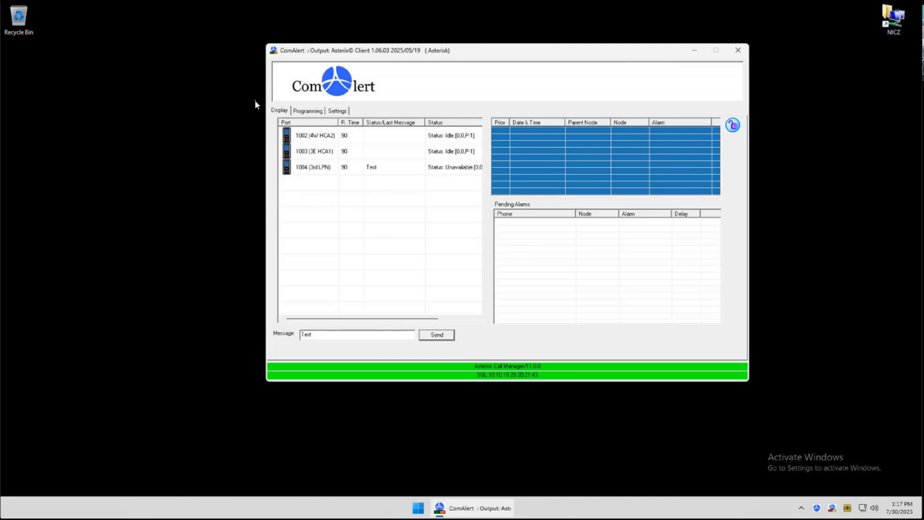
Lock the client interface
left_click(733, 126)
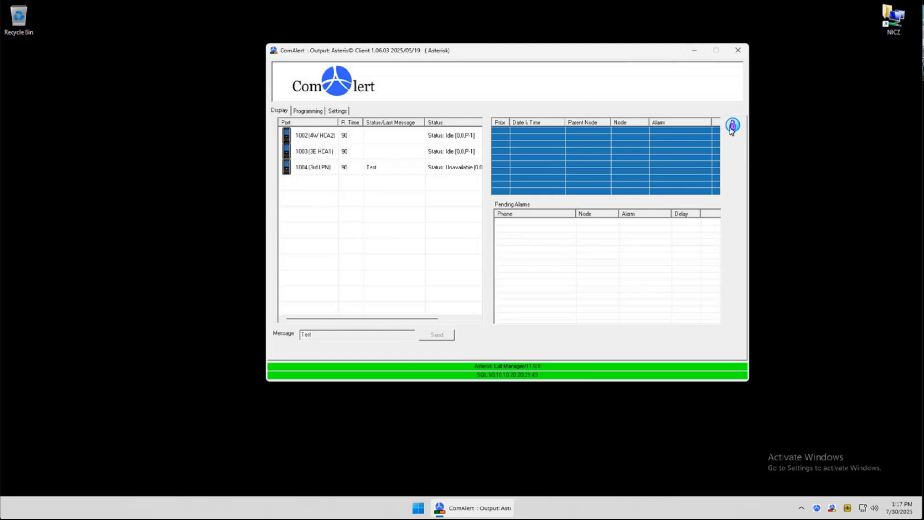
Try to close the locked client, dismiss the password prompt, and minimize the window instead
left_click(742, 51)
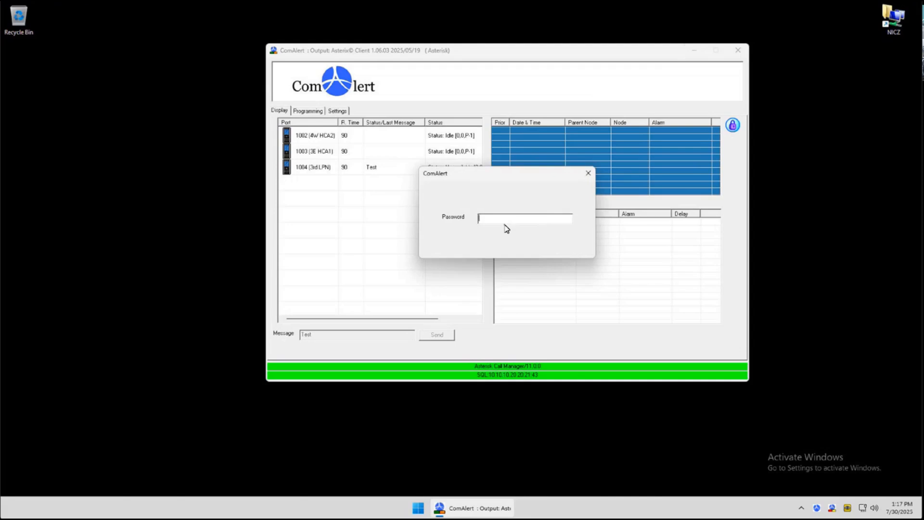
left_click(589, 173)
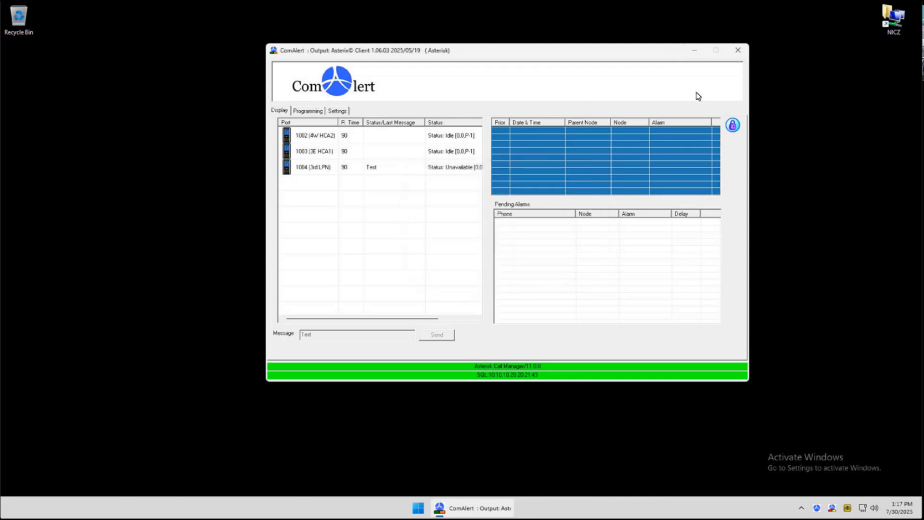
left_click(695, 51)
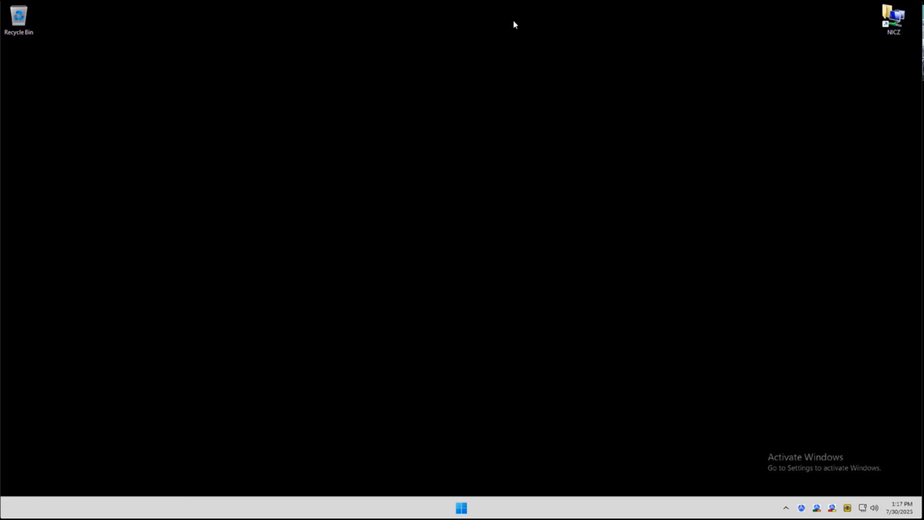